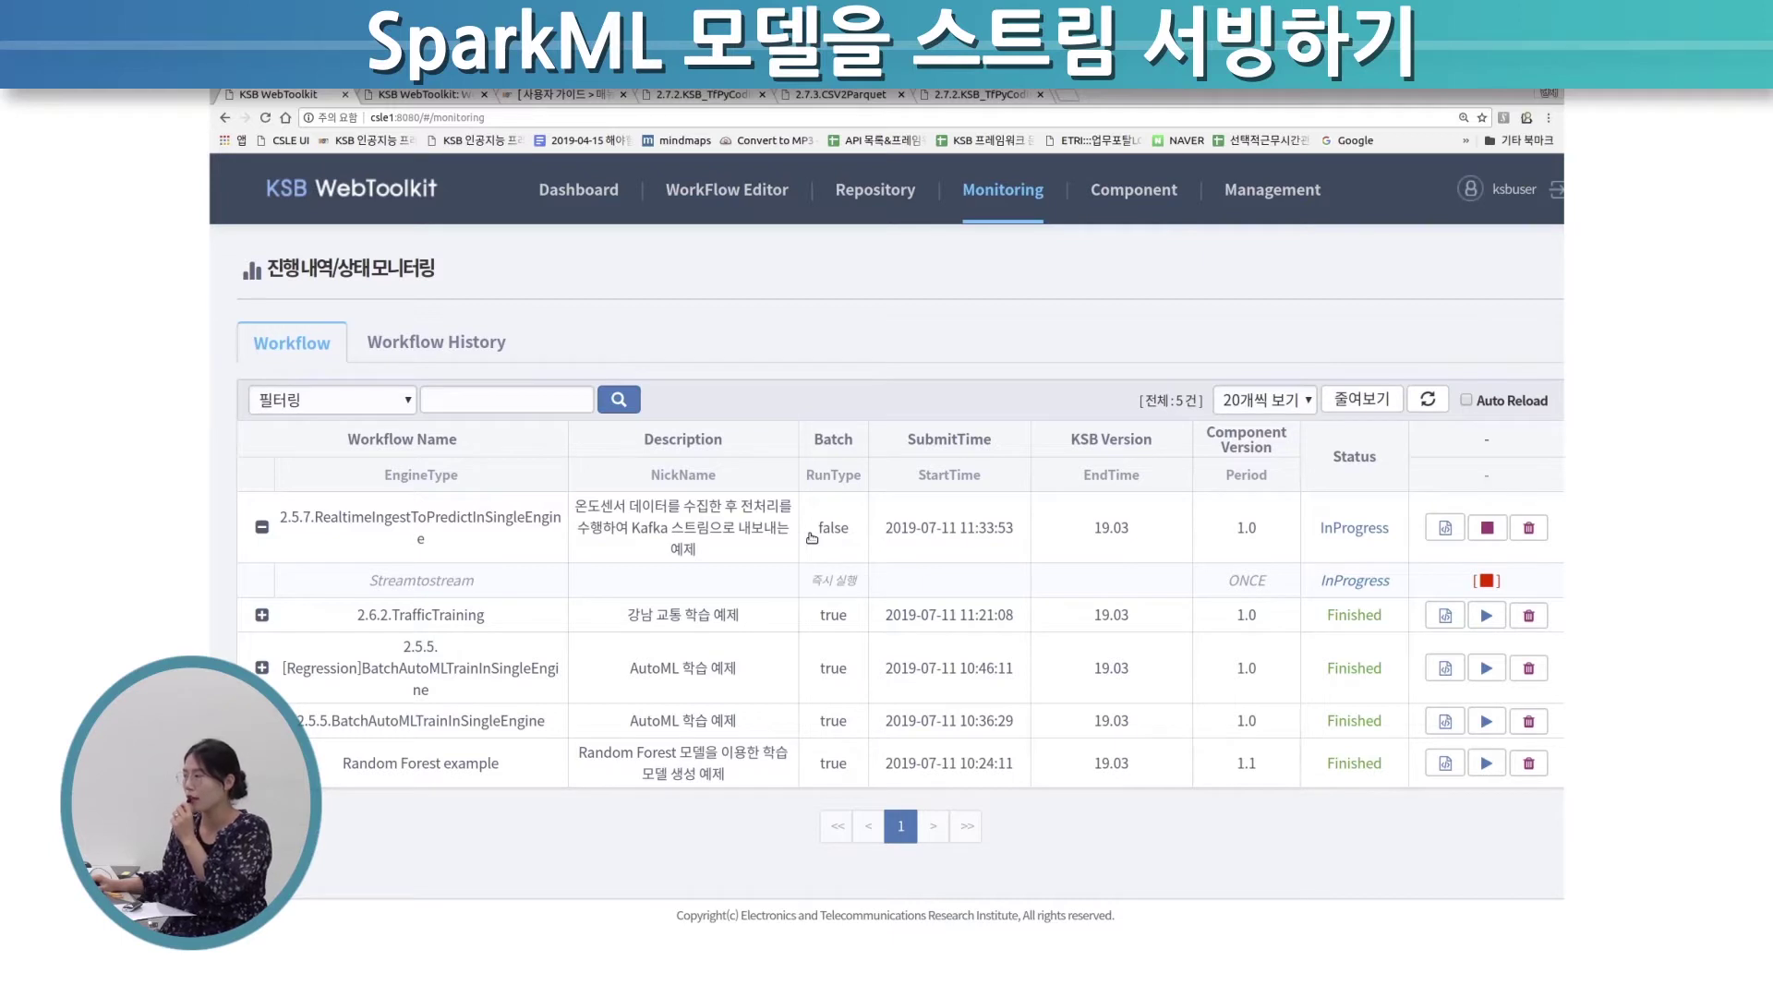
# - Open a new terminal window and enlarge its text four levels
pyautogui.rightClick(210, 340)
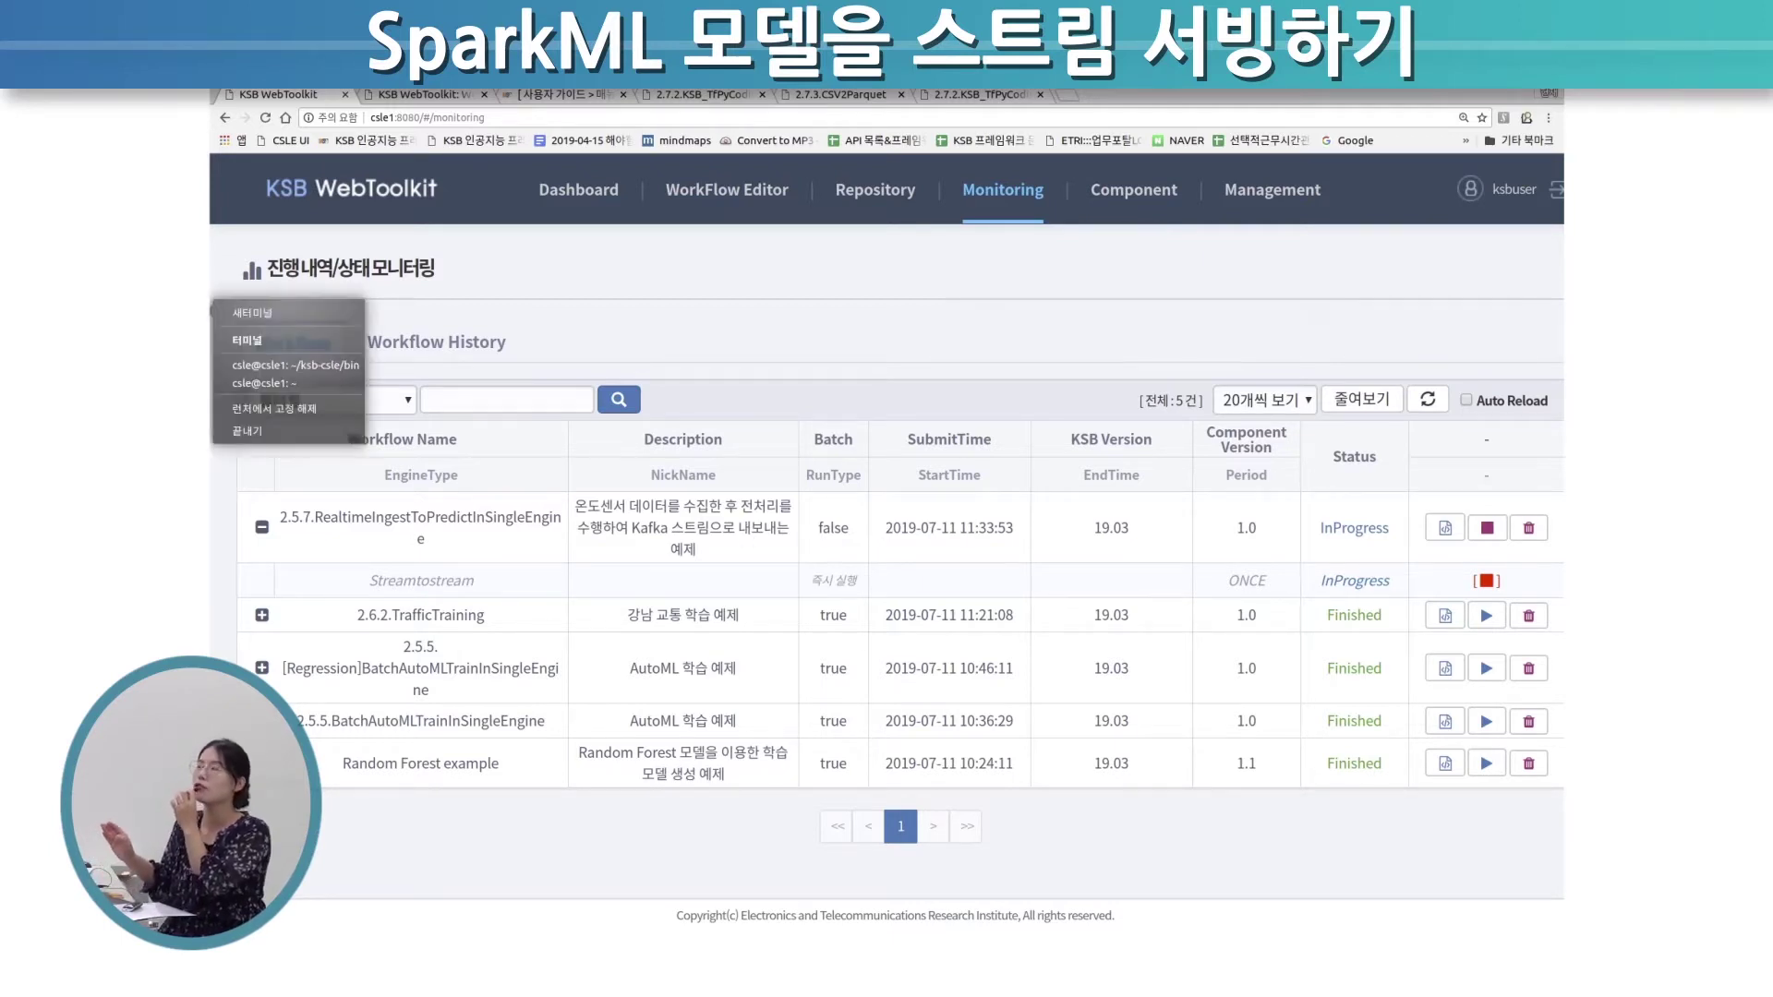
pyautogui.click(289, 314)
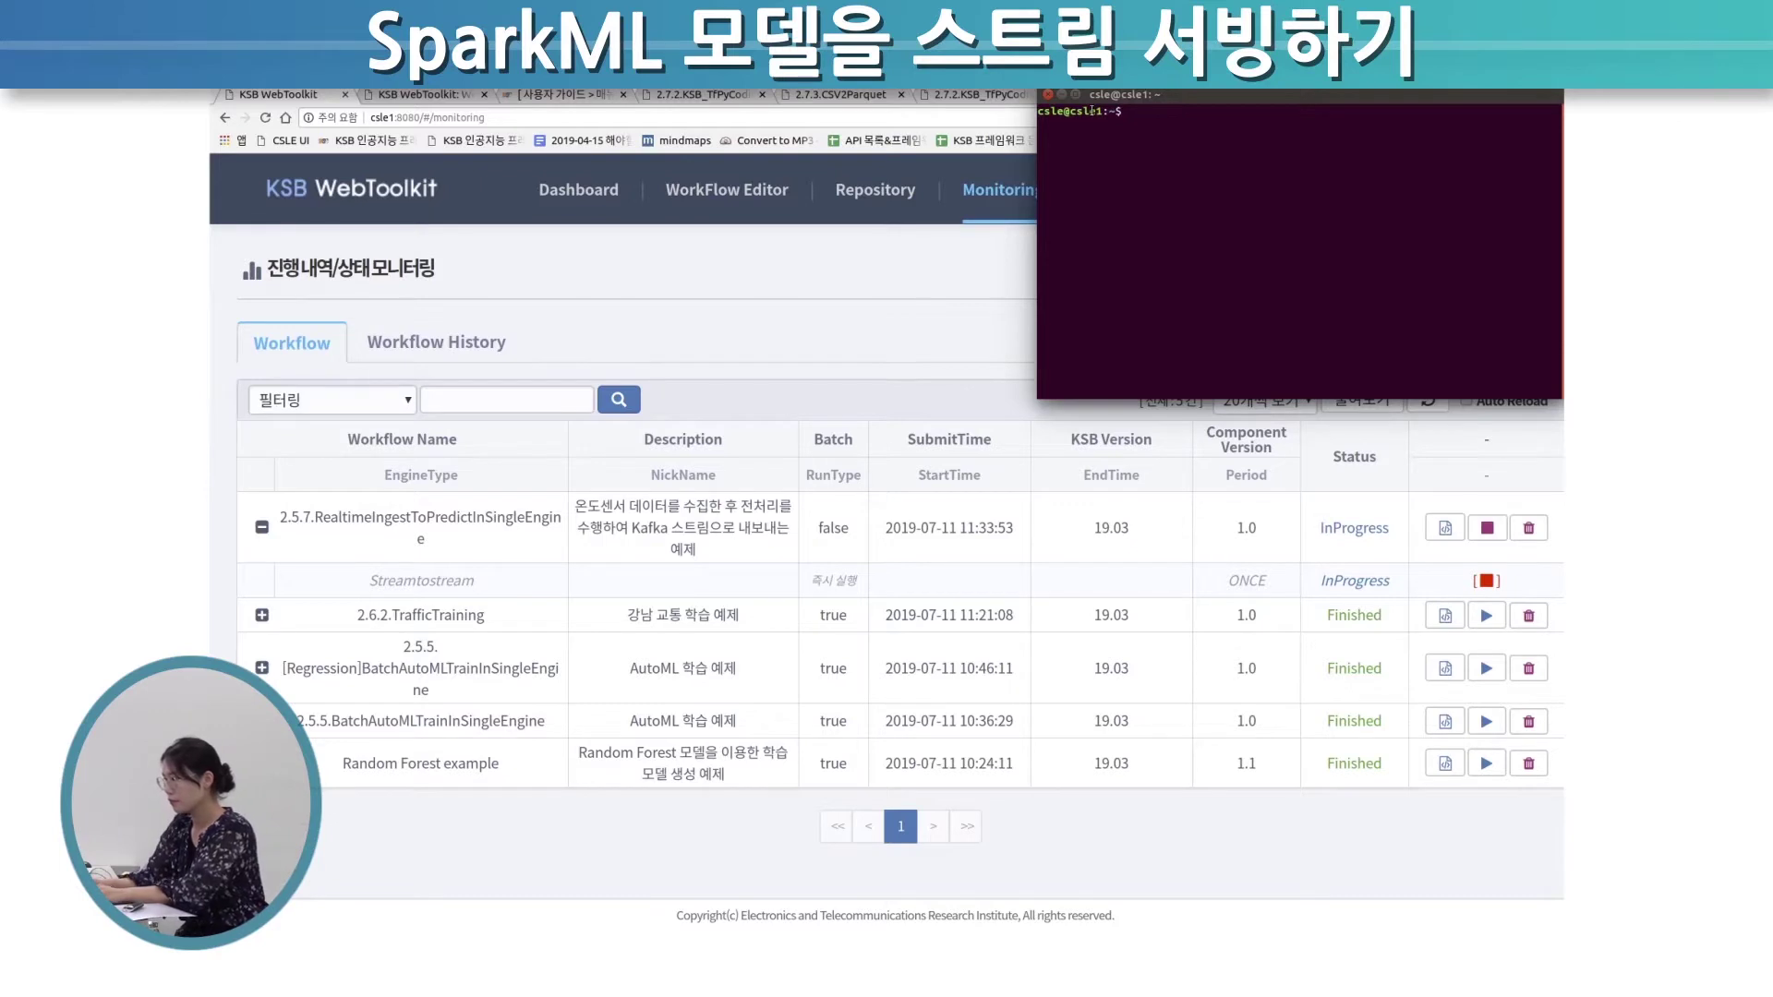
pyautogui.hotkey('ctrl', '+')
pyautogui.hotkey('ctrl', '+')
pyautogui.hotkey('ctrl', '+')
pyautogui.hotkey('ctrl', '+')
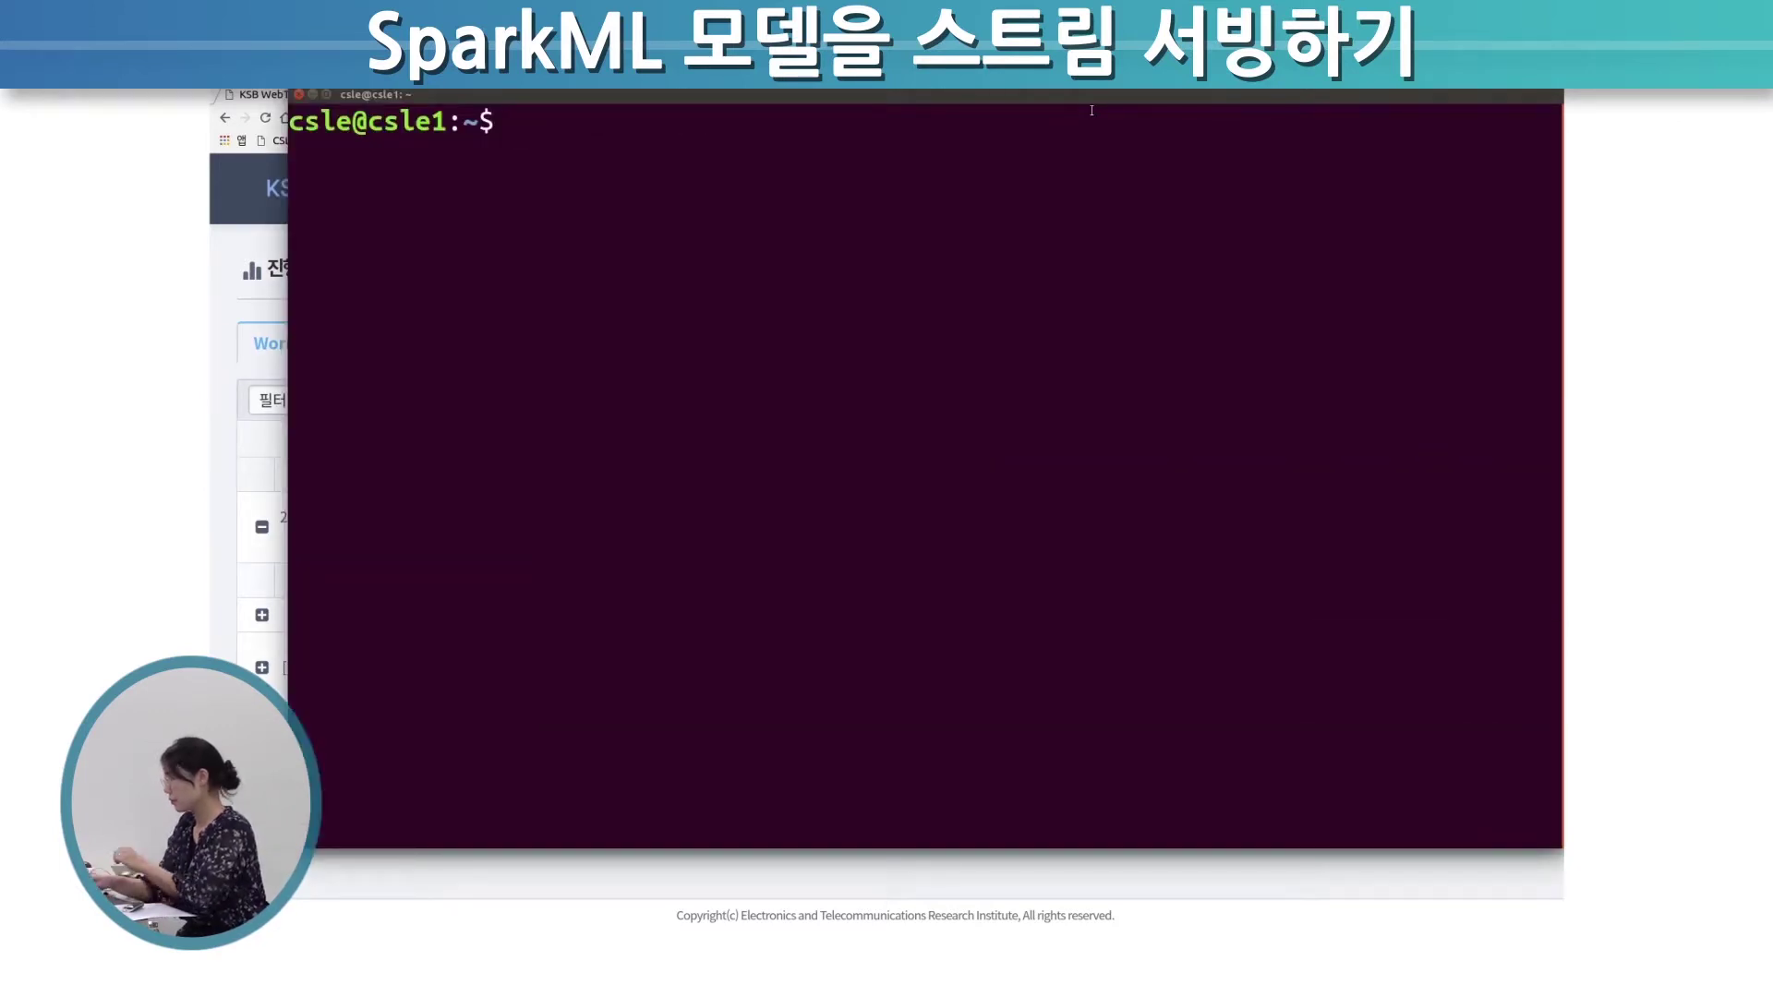
# - Change the terminal's working directory to ksb-csle/tools/apache-jmeter-3.2/
pyautogui.write('cd ksb-')
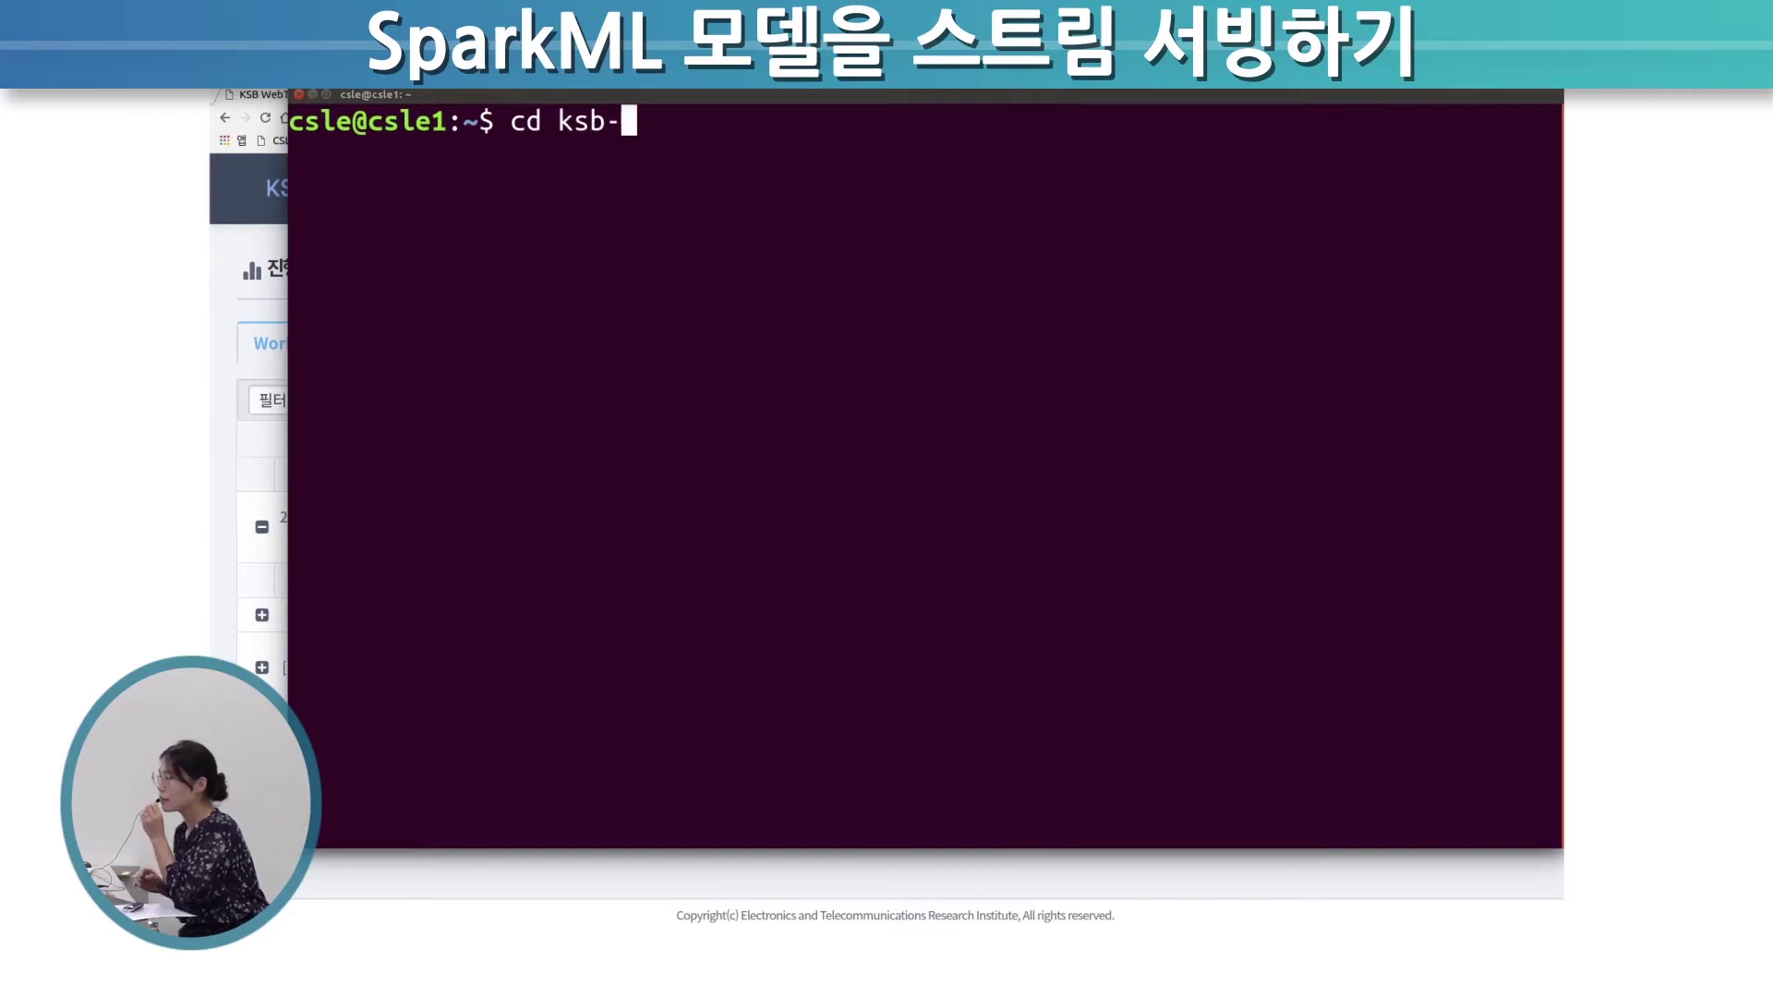
pyautogui.write('c')
pyautogui.press('Tab')
pyautogui.write('to')
pyautogui.press('Tab')
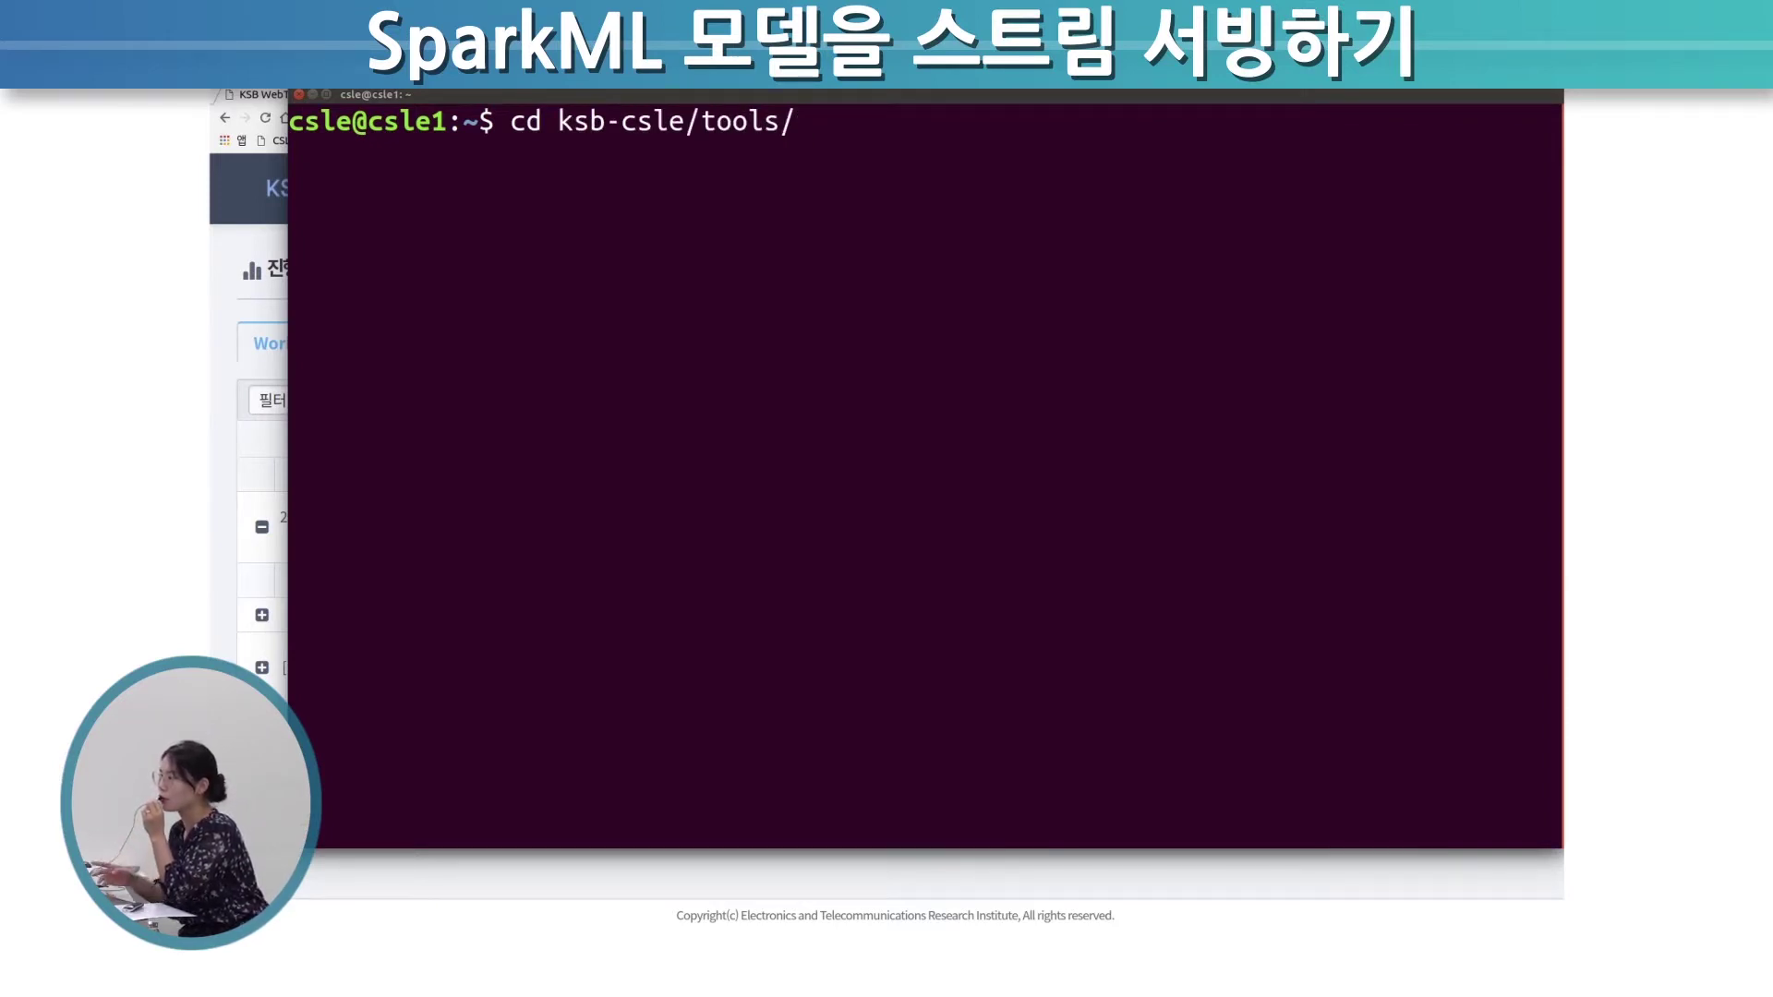
pyautogui.write('a')
pyautogui.press('Tab')
pyautogui.press('Return')
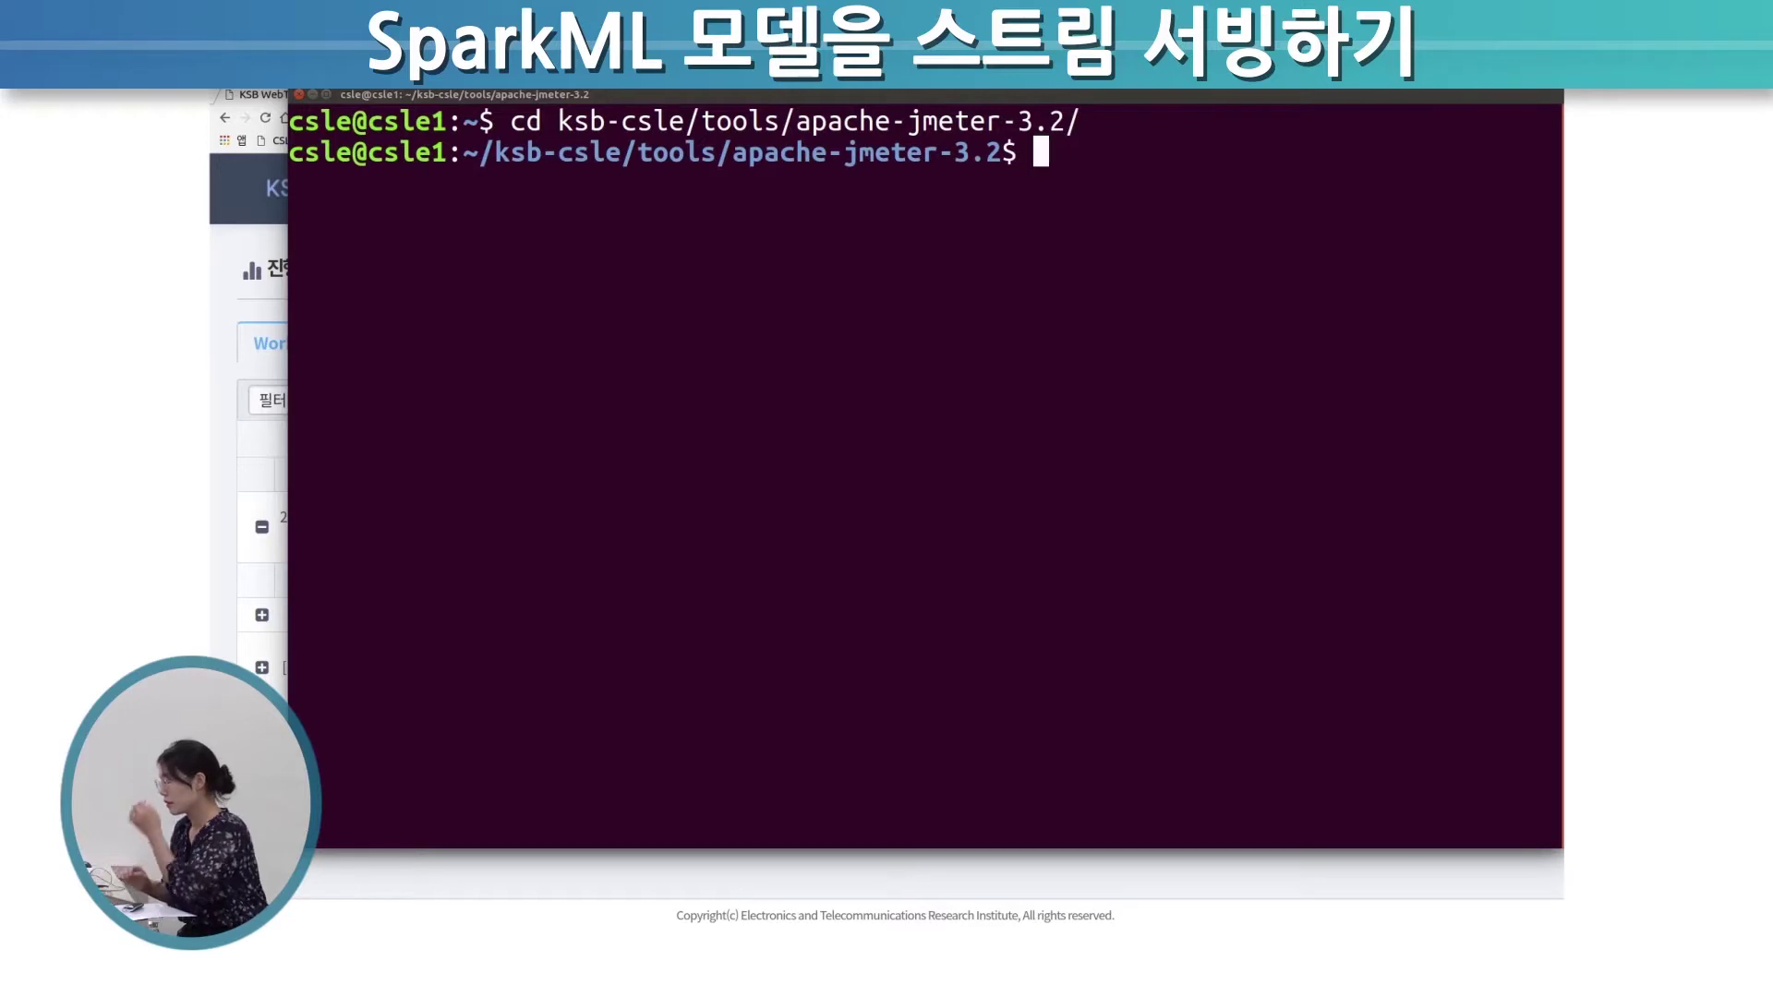
# - Enter the bin/ directory and launch Apache JMeter with ./jmeter
pyautogui.write('cd bin/')
pyautogui.press('Return')
pyautogui.write('./j')
pyautogui.press('BackSpace')
pyautogui.write('jmeter')
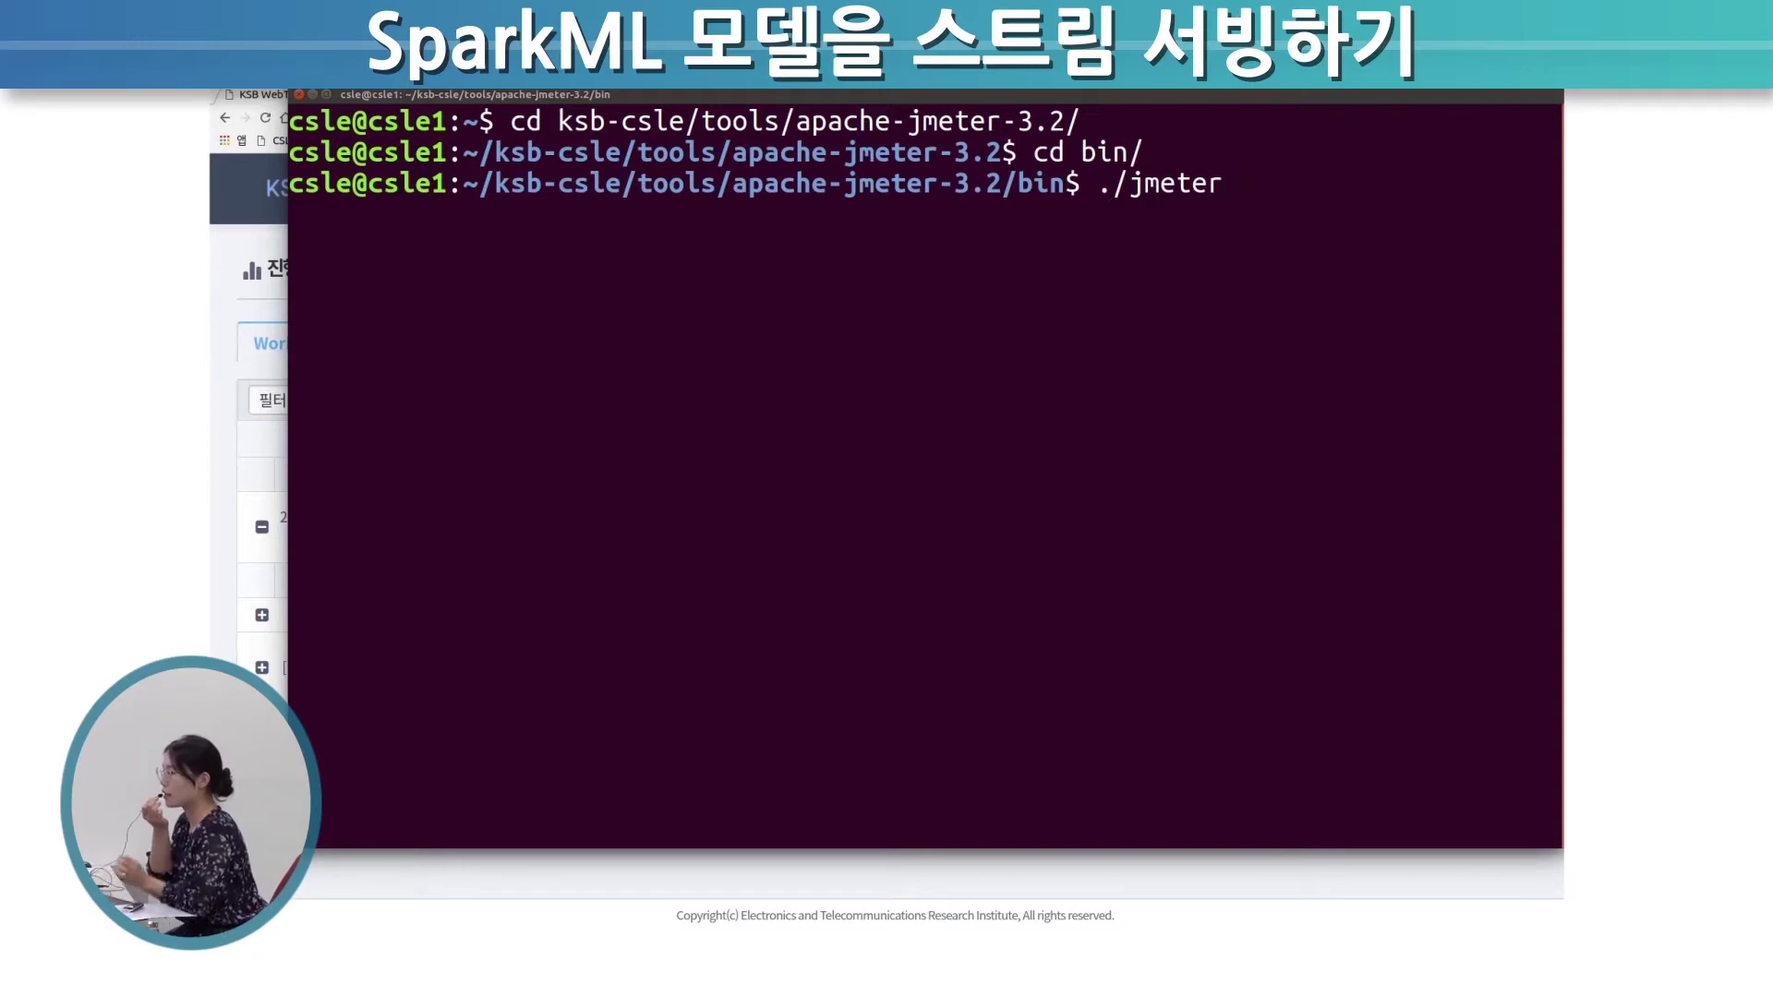
pyautogui.press('Return')
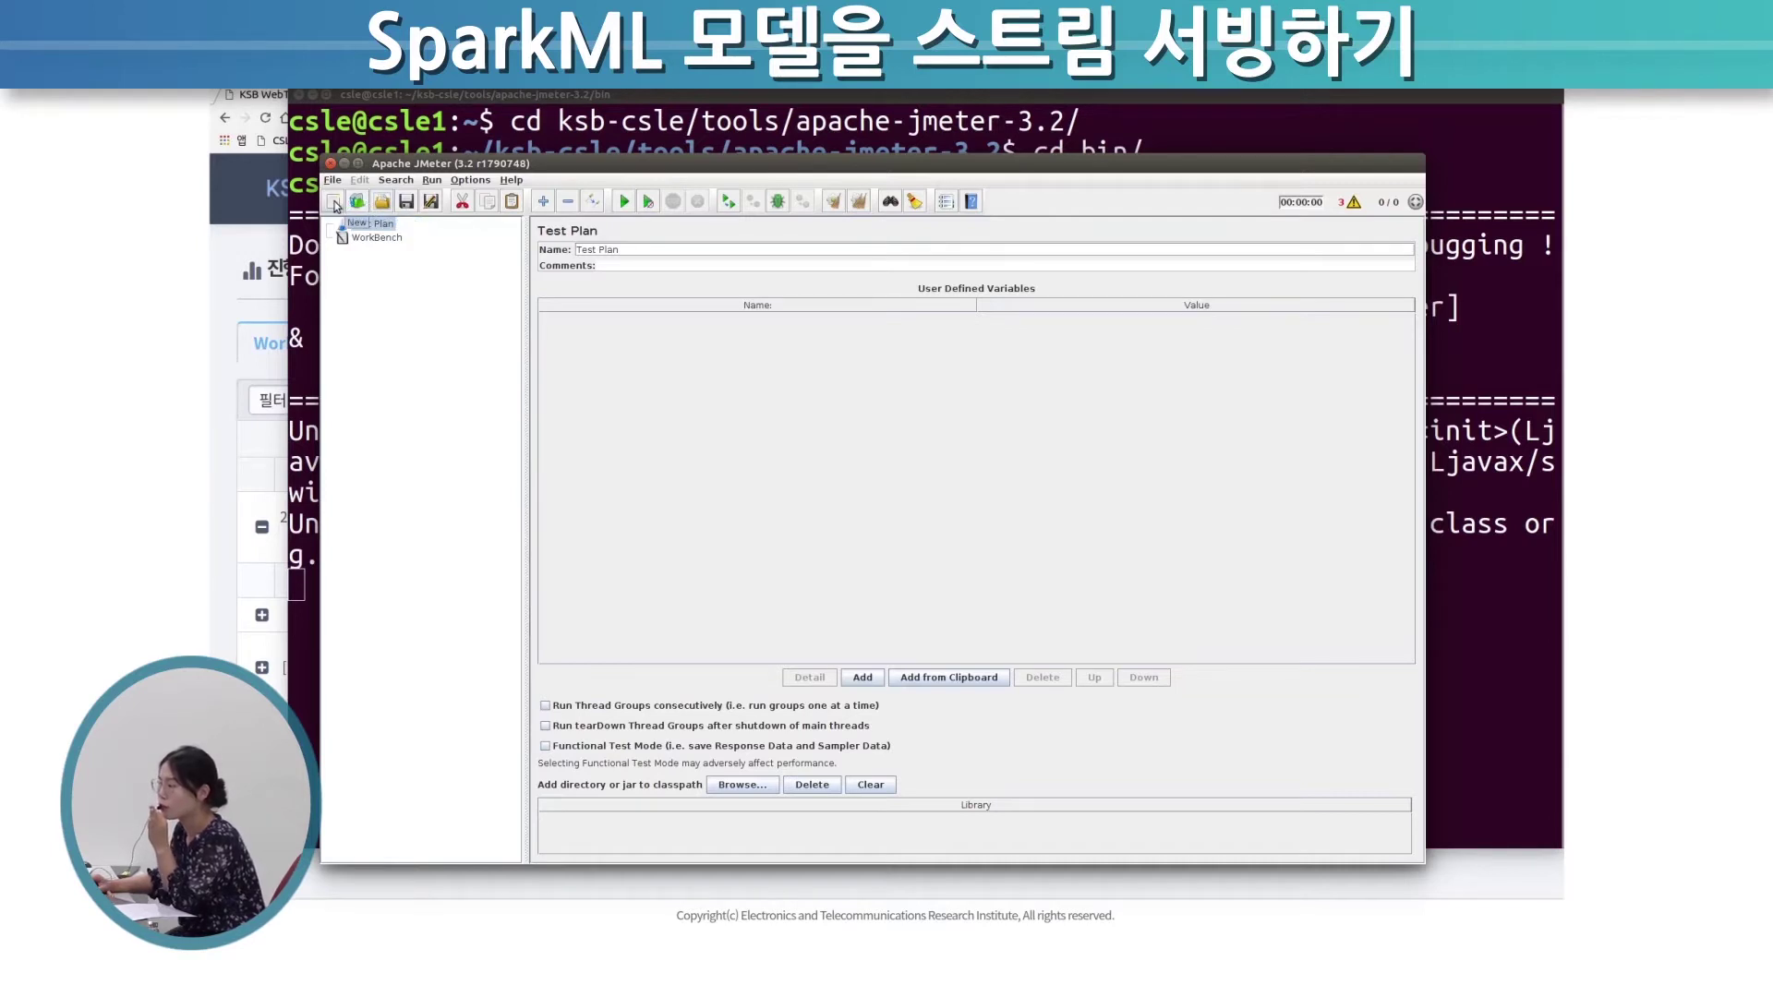
# - Open the test plan HTTP-post-random5.jmx from the testplan folder of apache-jmeter-3.2
pyautogui.click(386, 205)
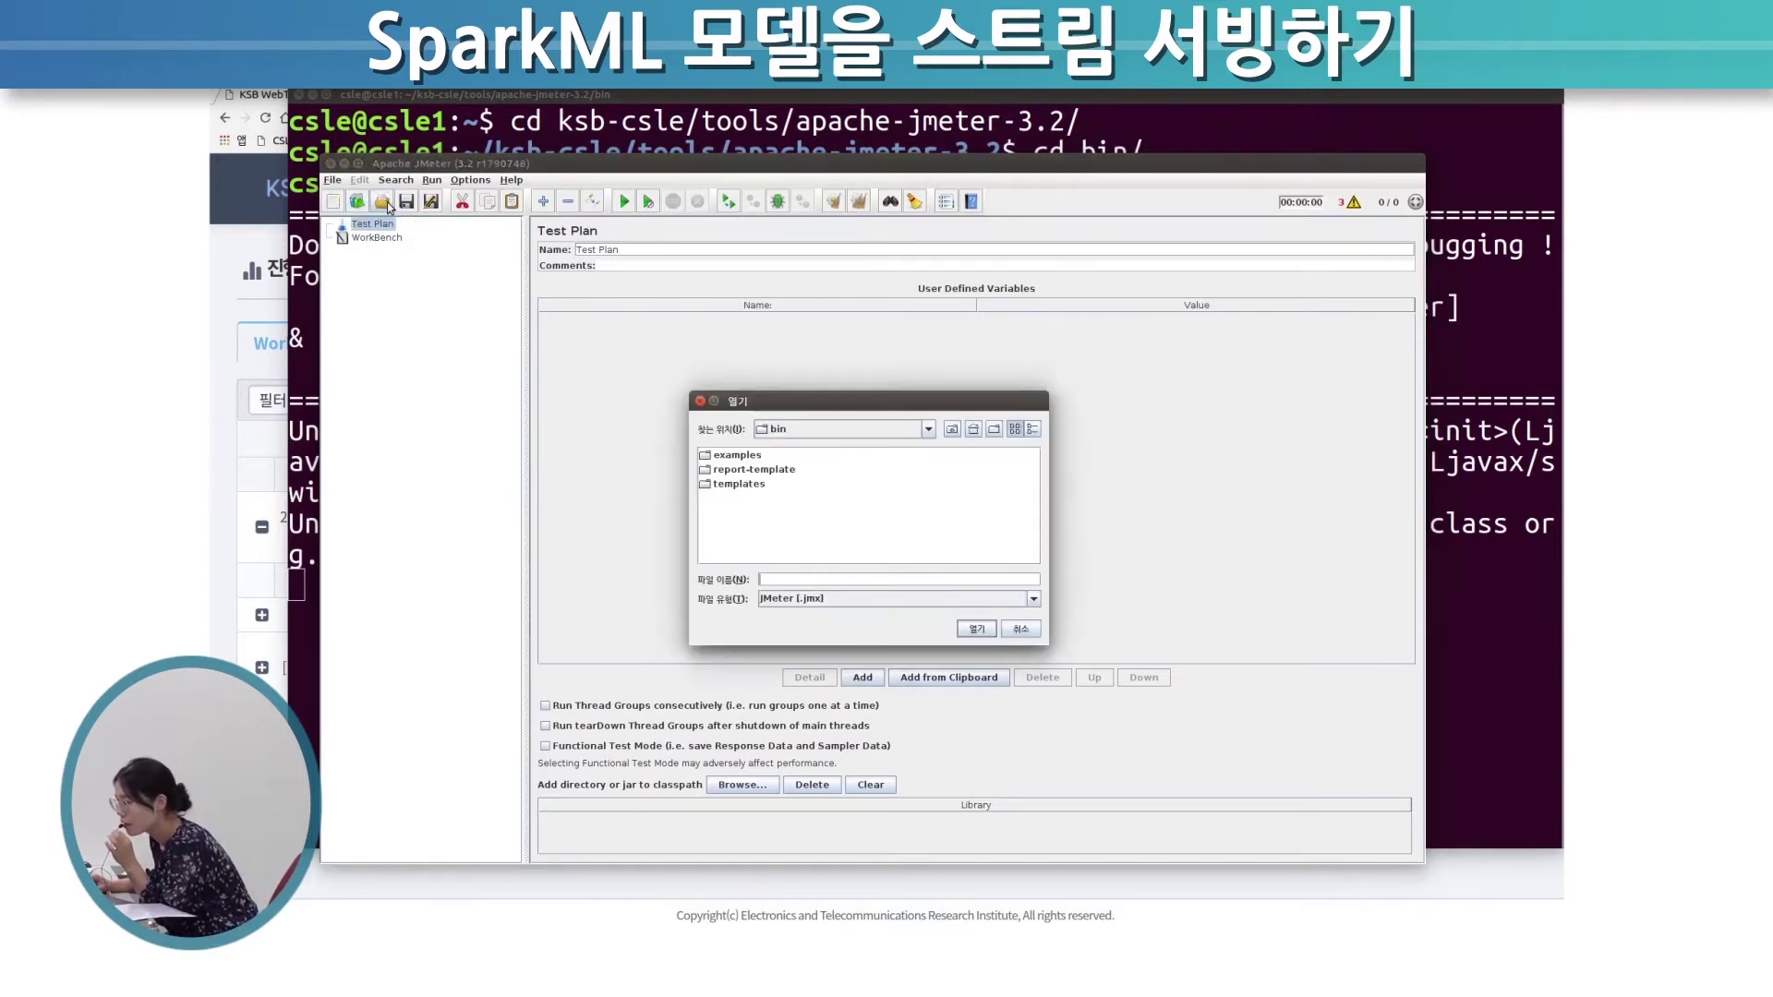
pyautogui.click(951, 431)
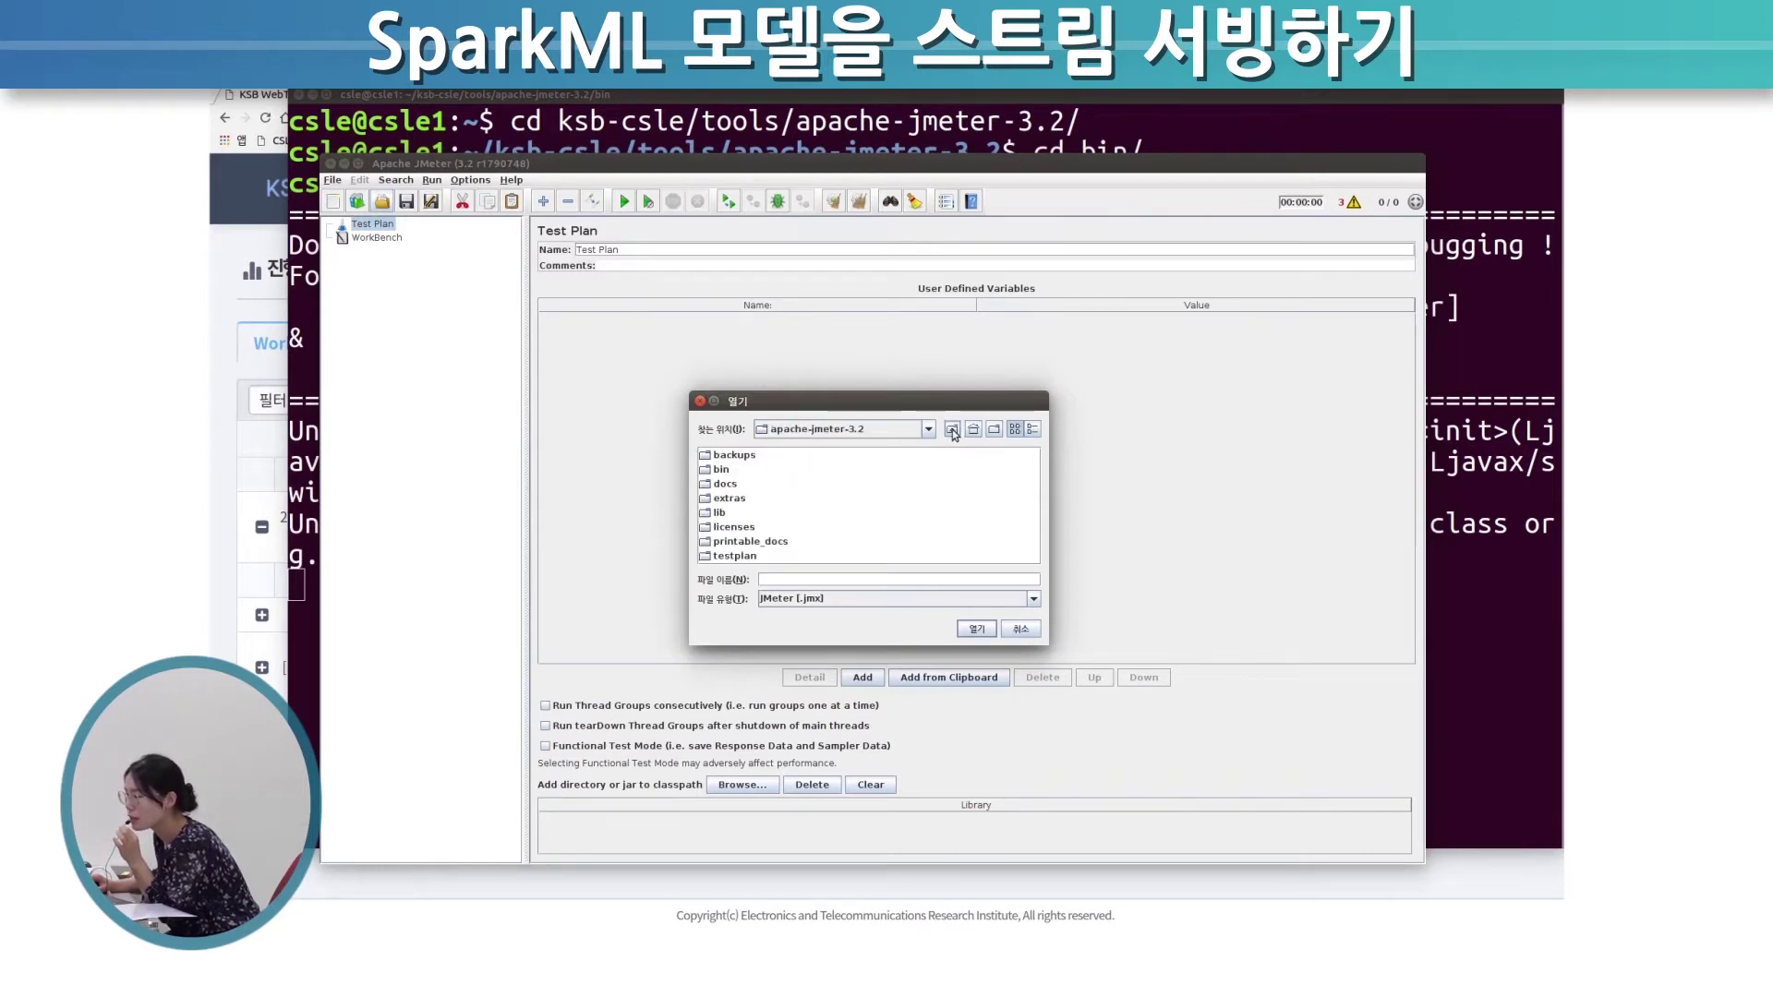
pyautogui.doubleClick(739, 557)
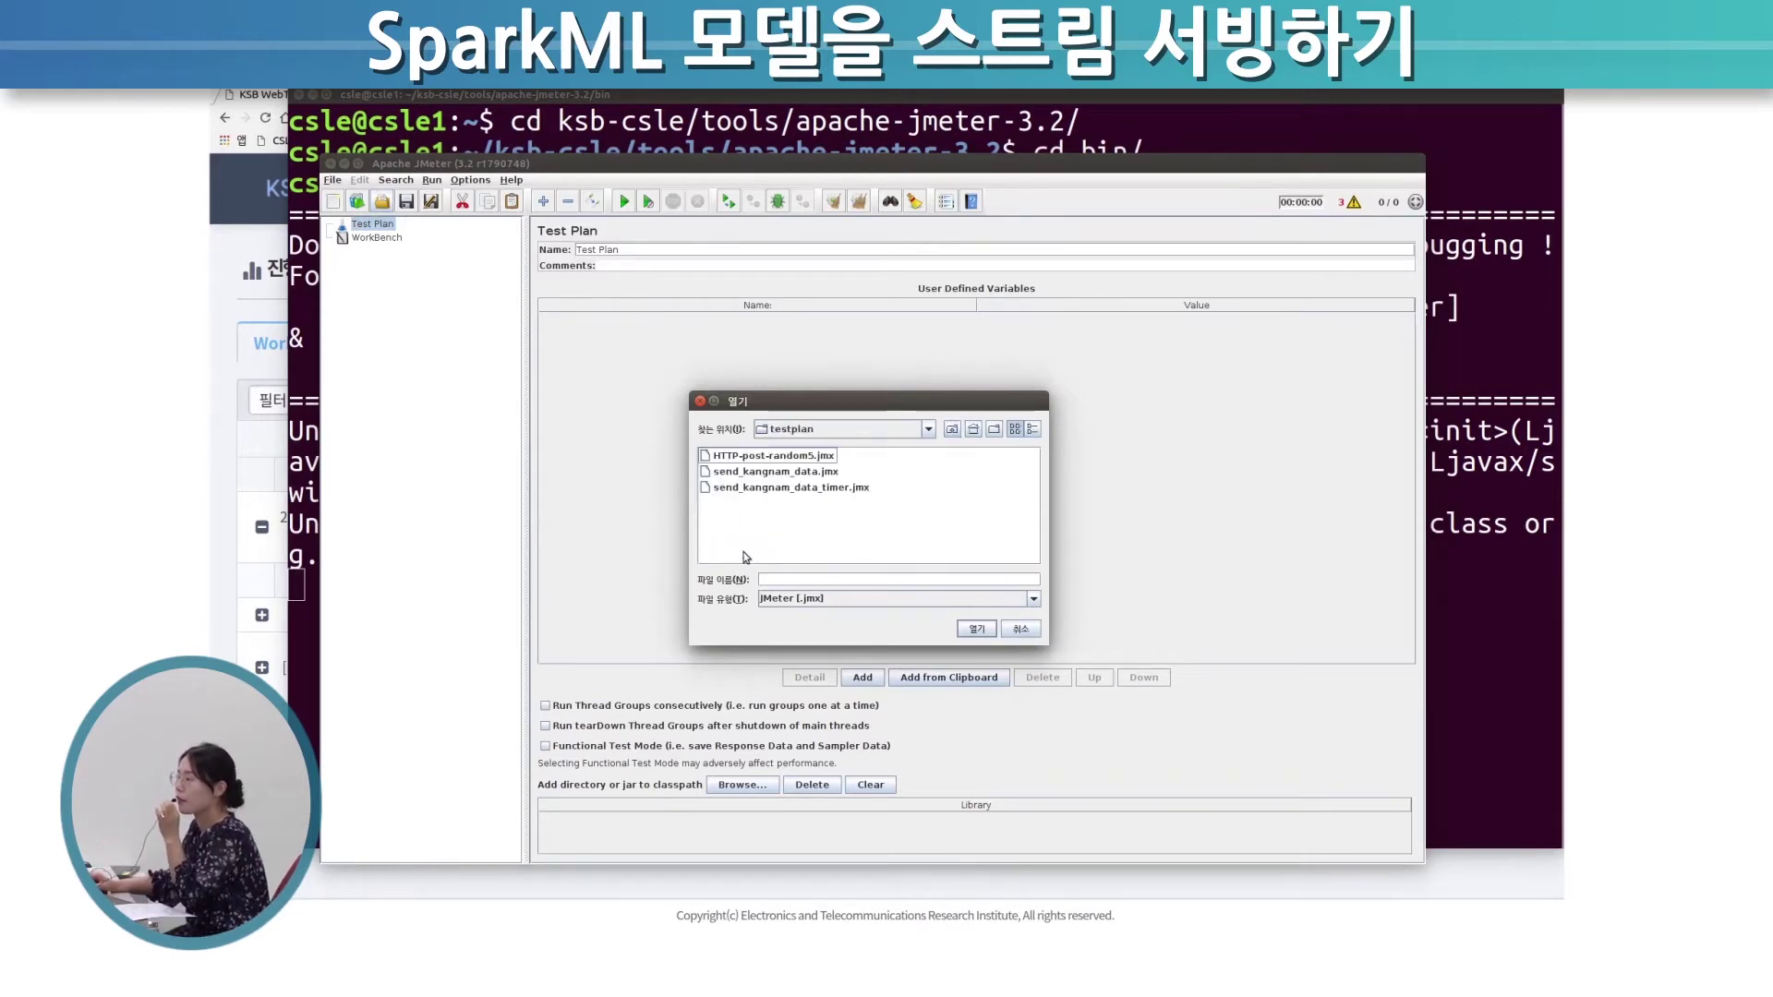
pyautogui.click(814, 458)
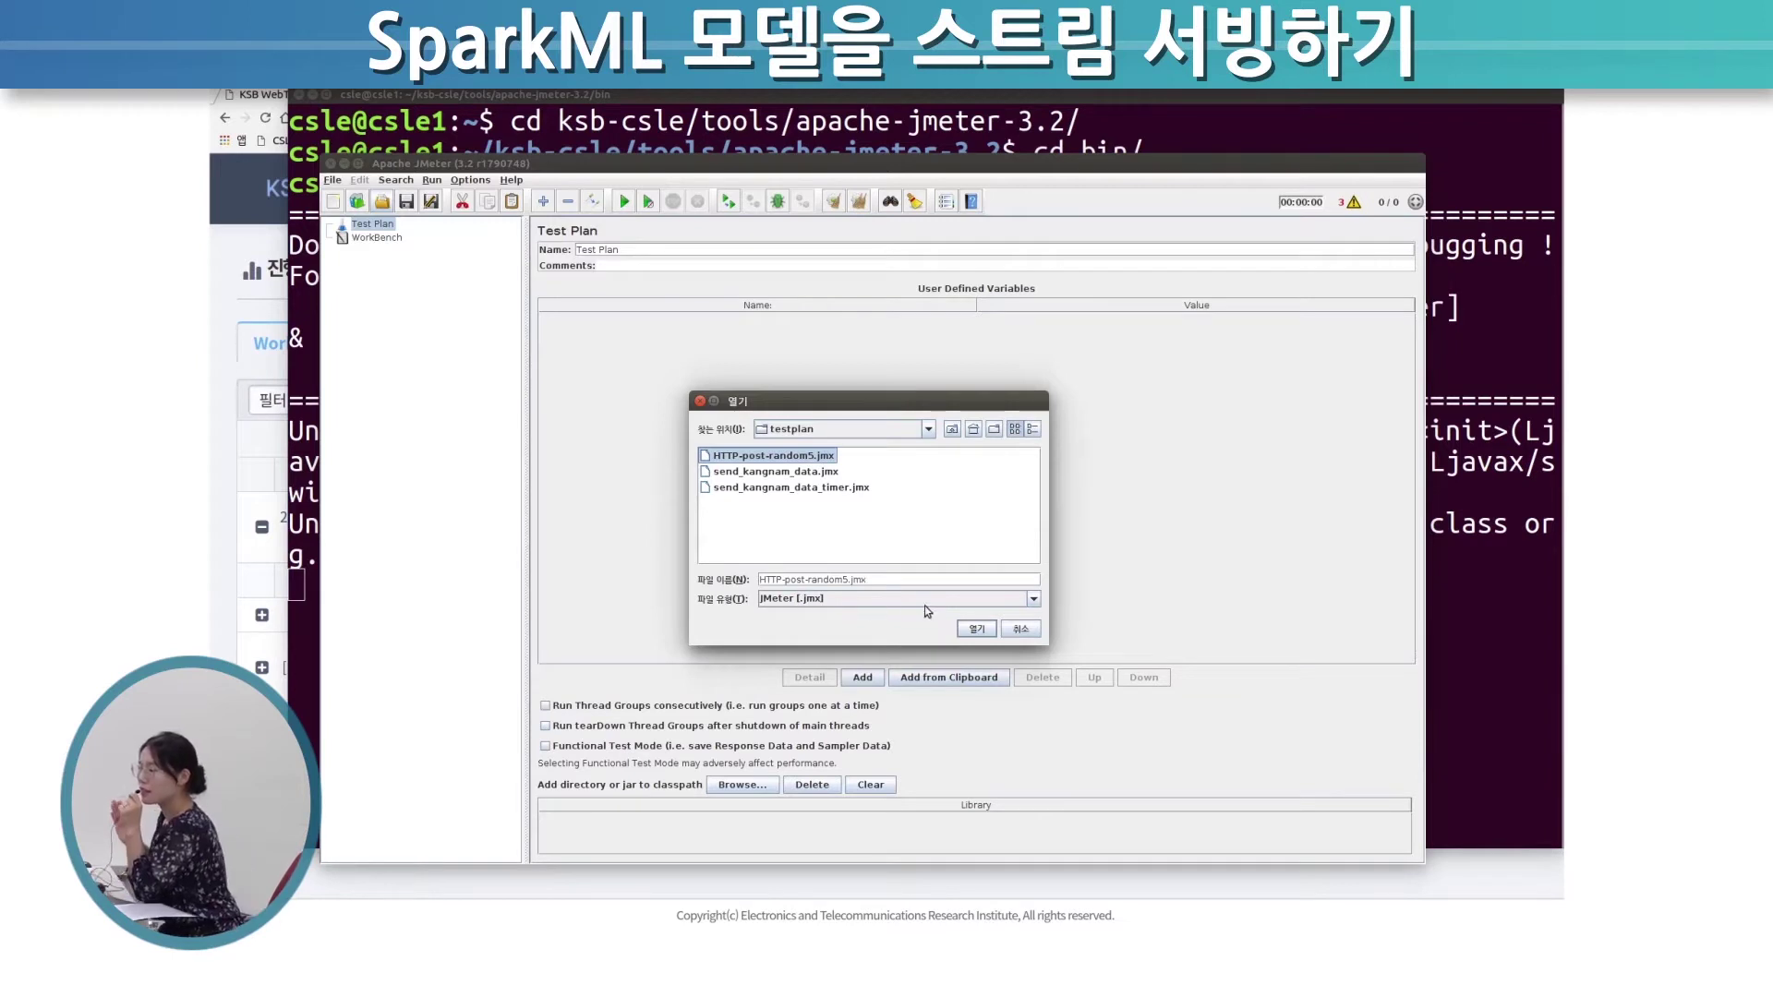
pyautogui.click(976, 628)
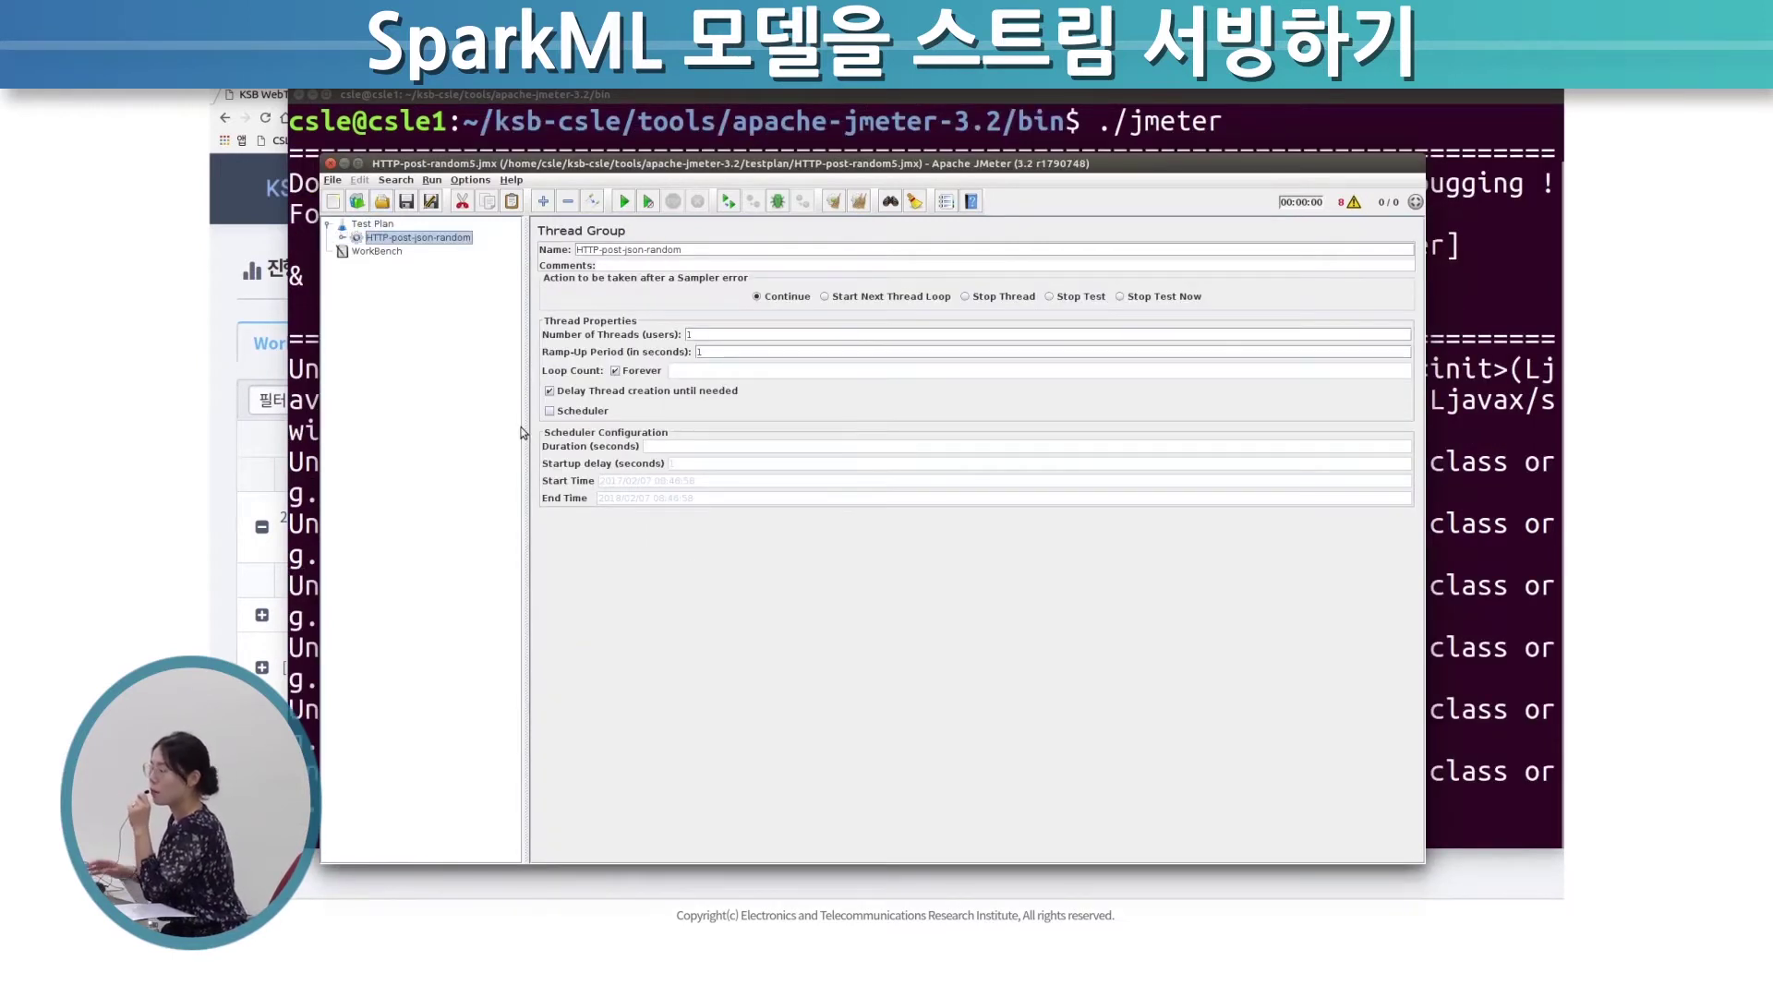
# - Expand the HTTP-post-json-random thread group and examine the JSON body data of its HTTP Request
pyautogui.doubleClick(390, 240)
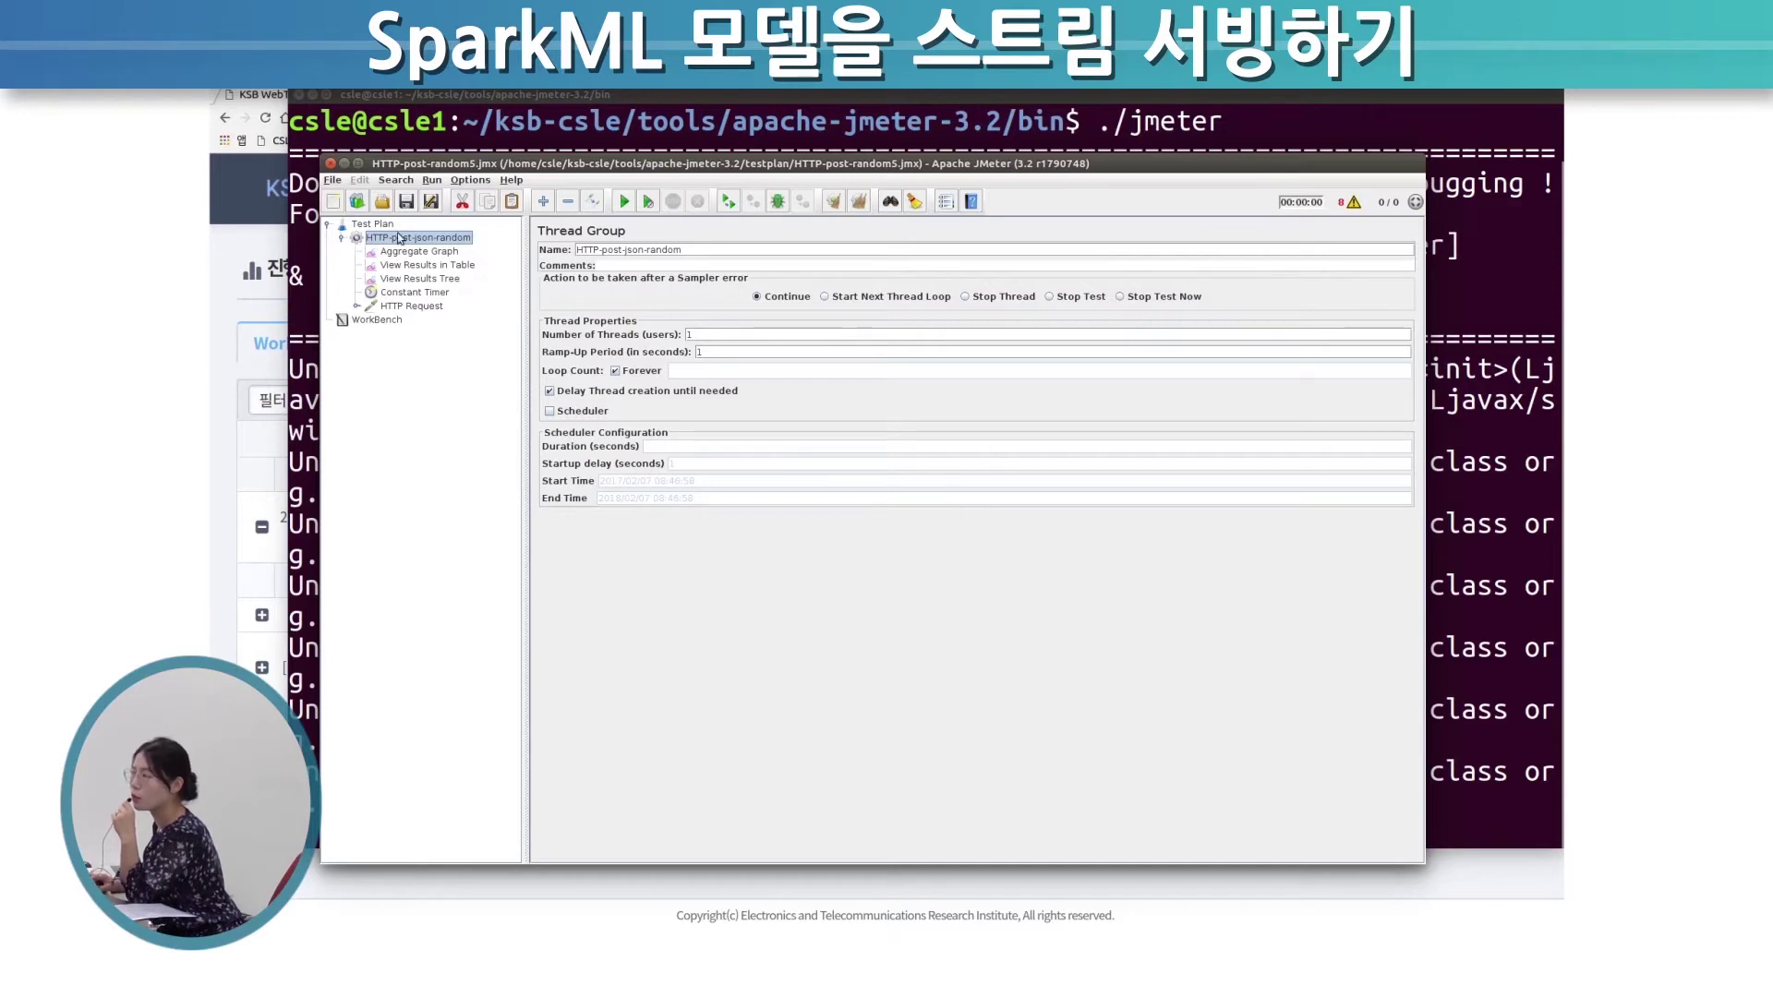
pyautogui.click(407, 307)
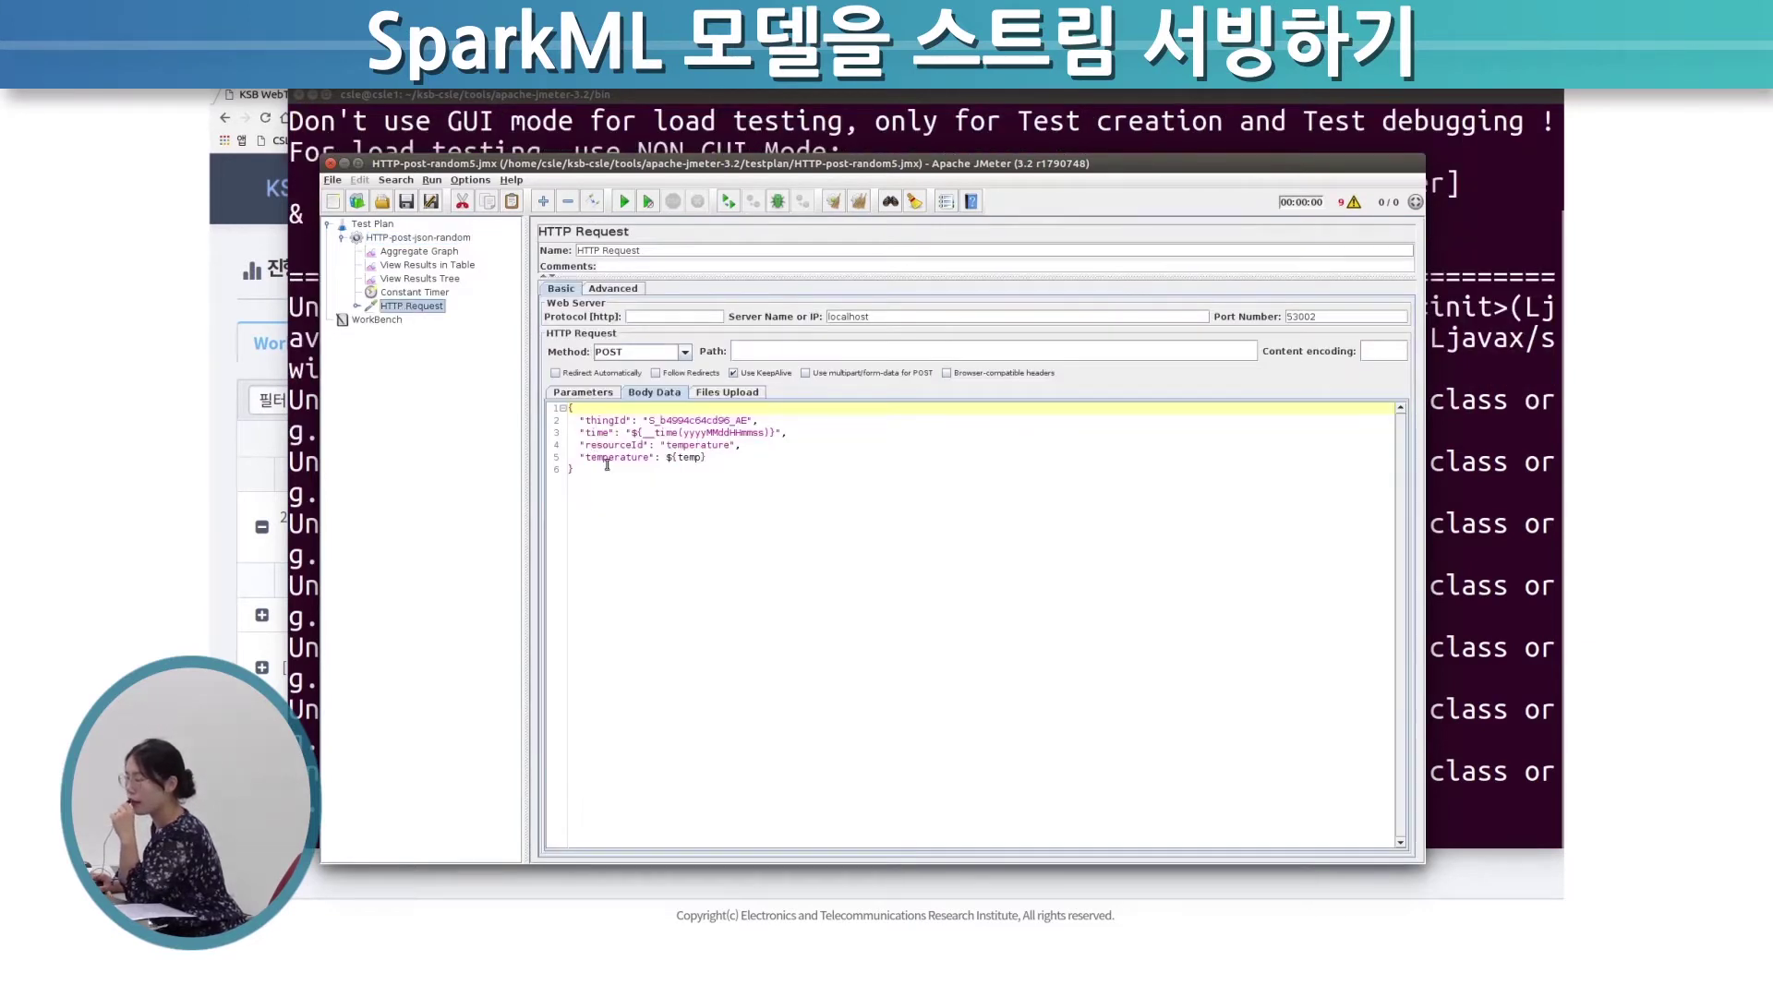
pyautogui.moveTo(652, 542); pyautogui.dragTo(548, 411)
pyautogui.click(755, 503)
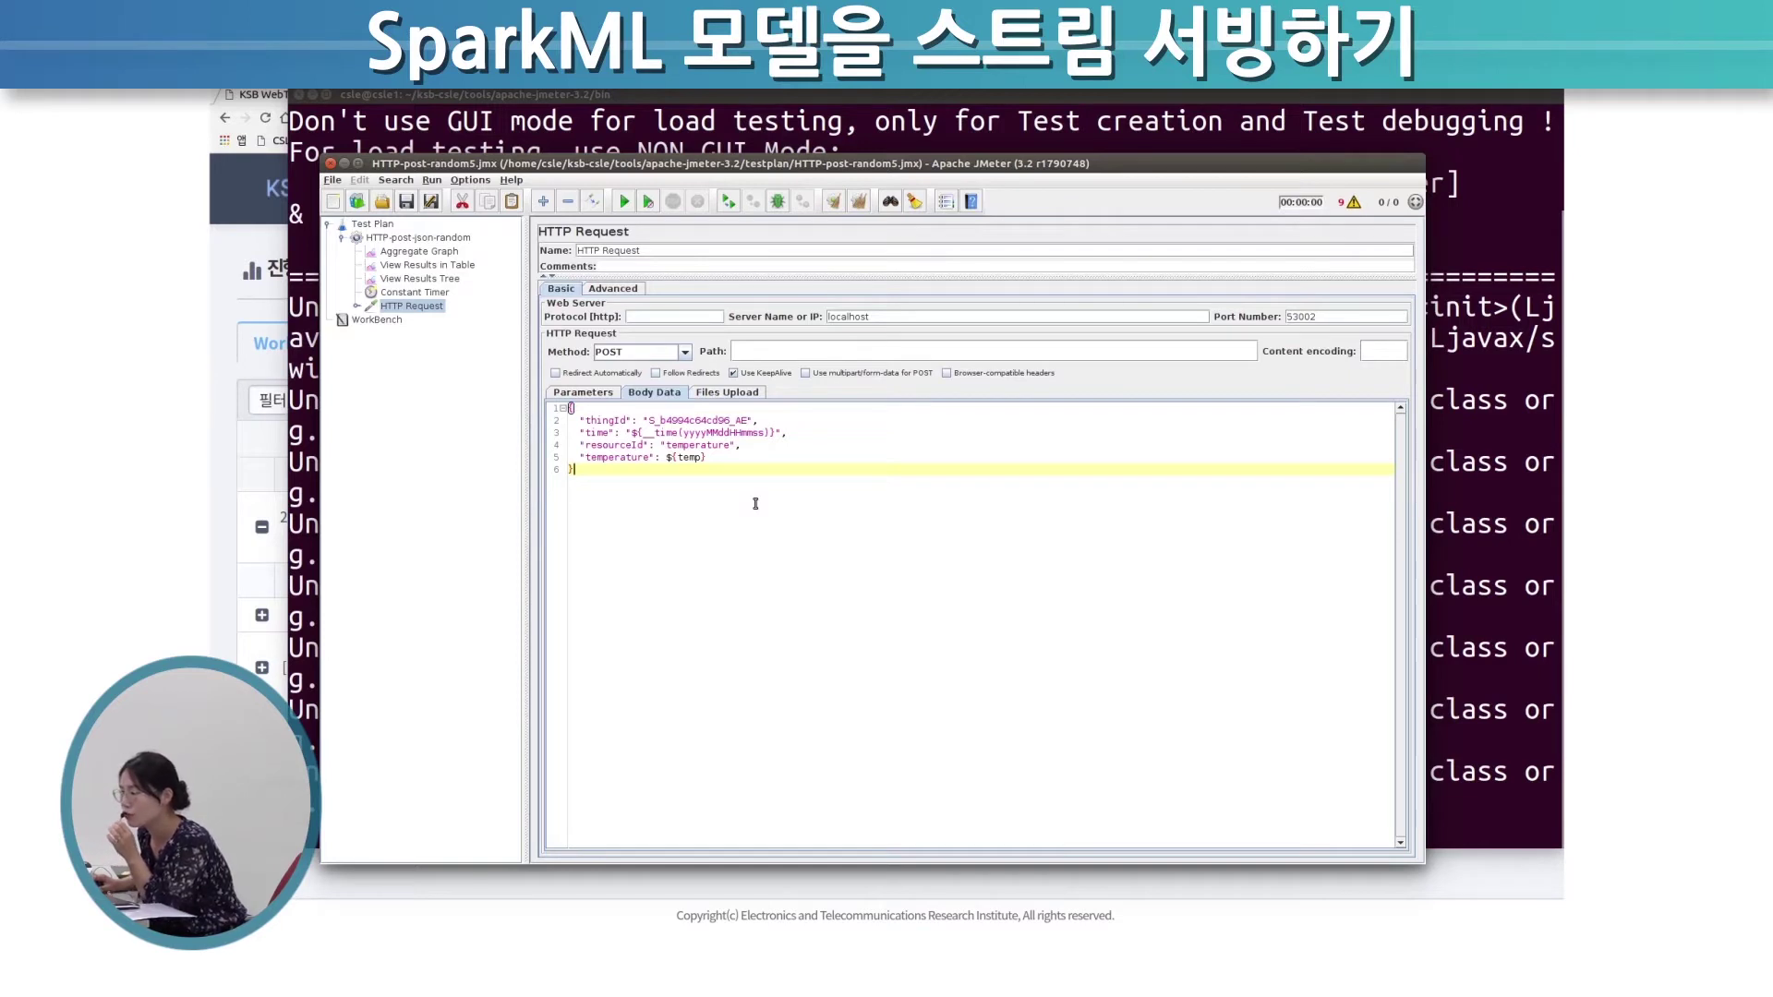
# - Start the test plan to send the temperature data, and show its View Results Tree
pyautogui.click(624, 202)
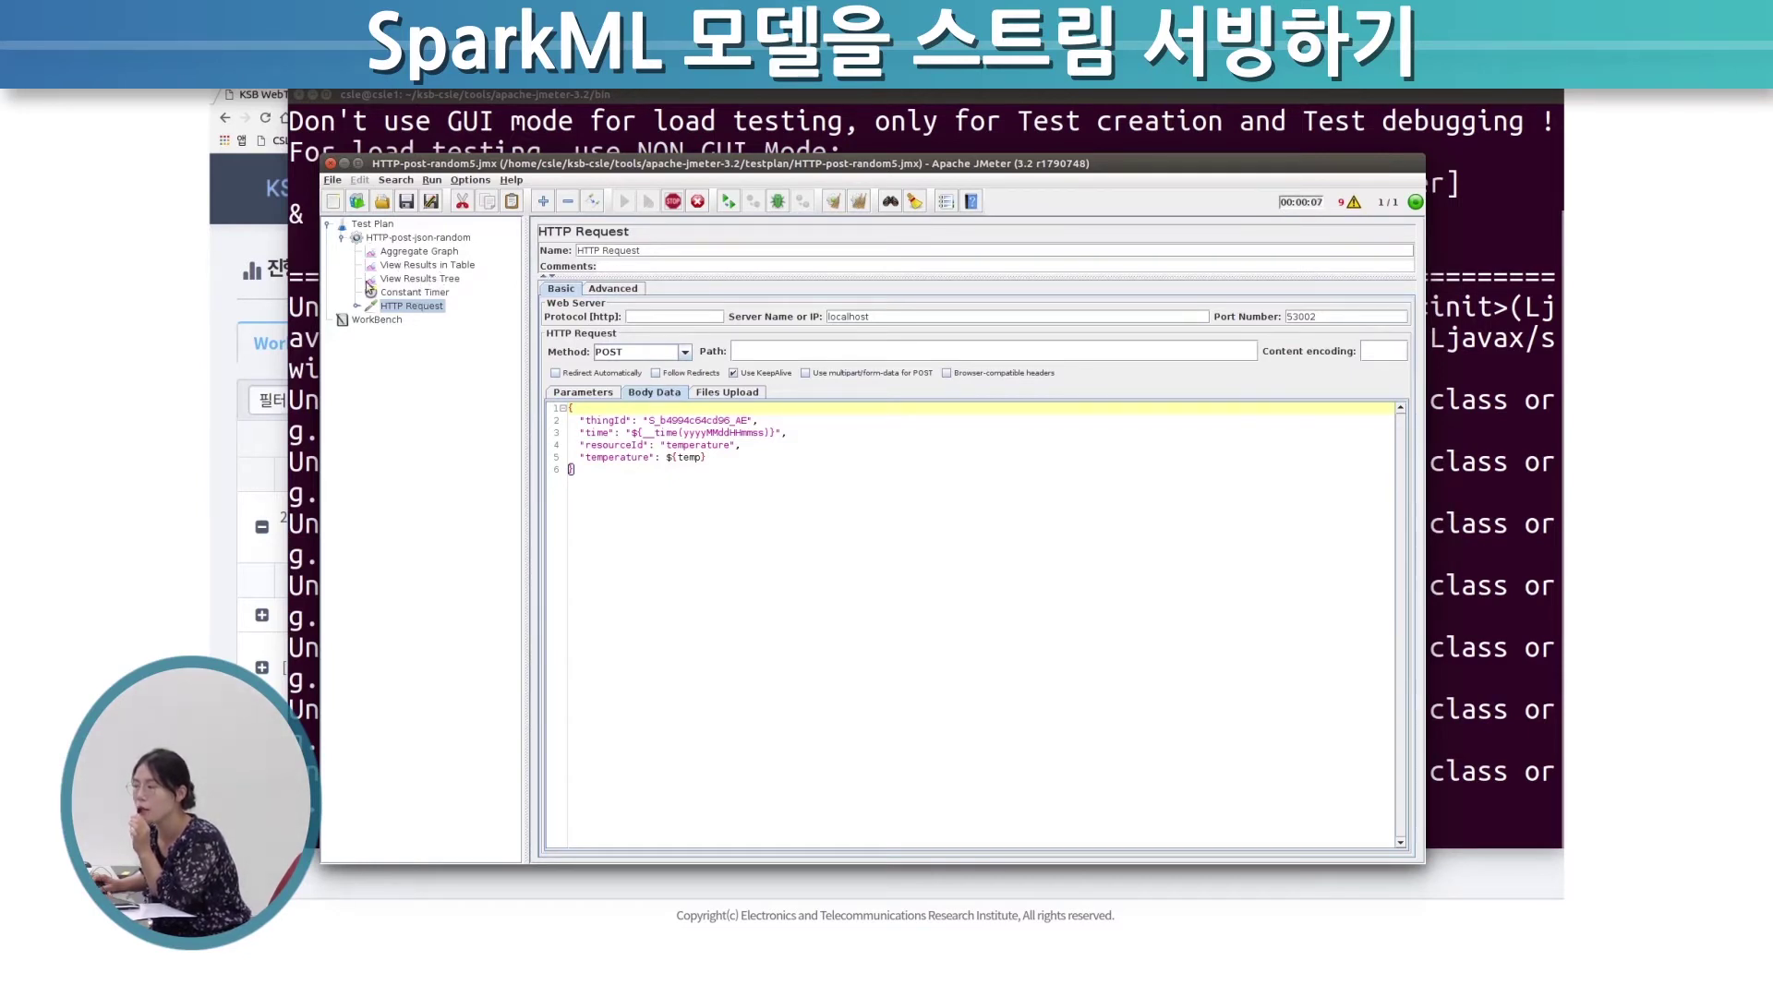
pyautogui.click(429, 280)
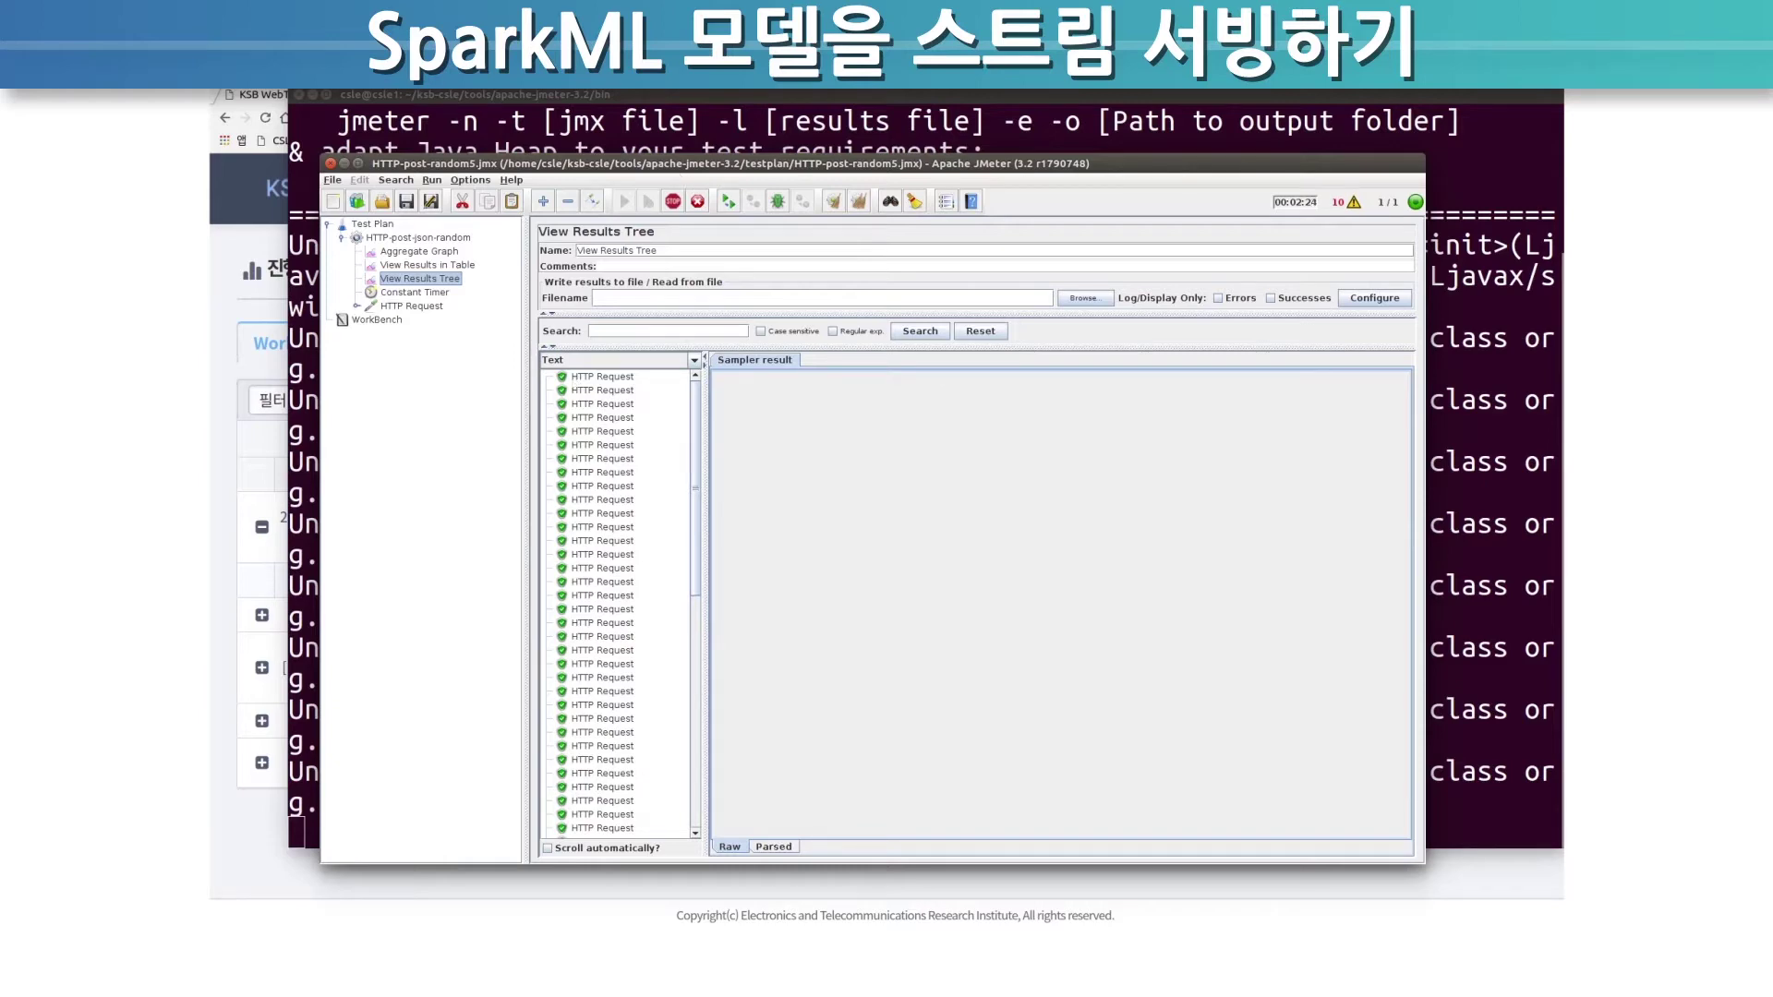
# - Switch to the Workflow Editor in the browser and check the KafkaWriter's topic in the StreamToStream engine
pyautogui.click(258, 269)
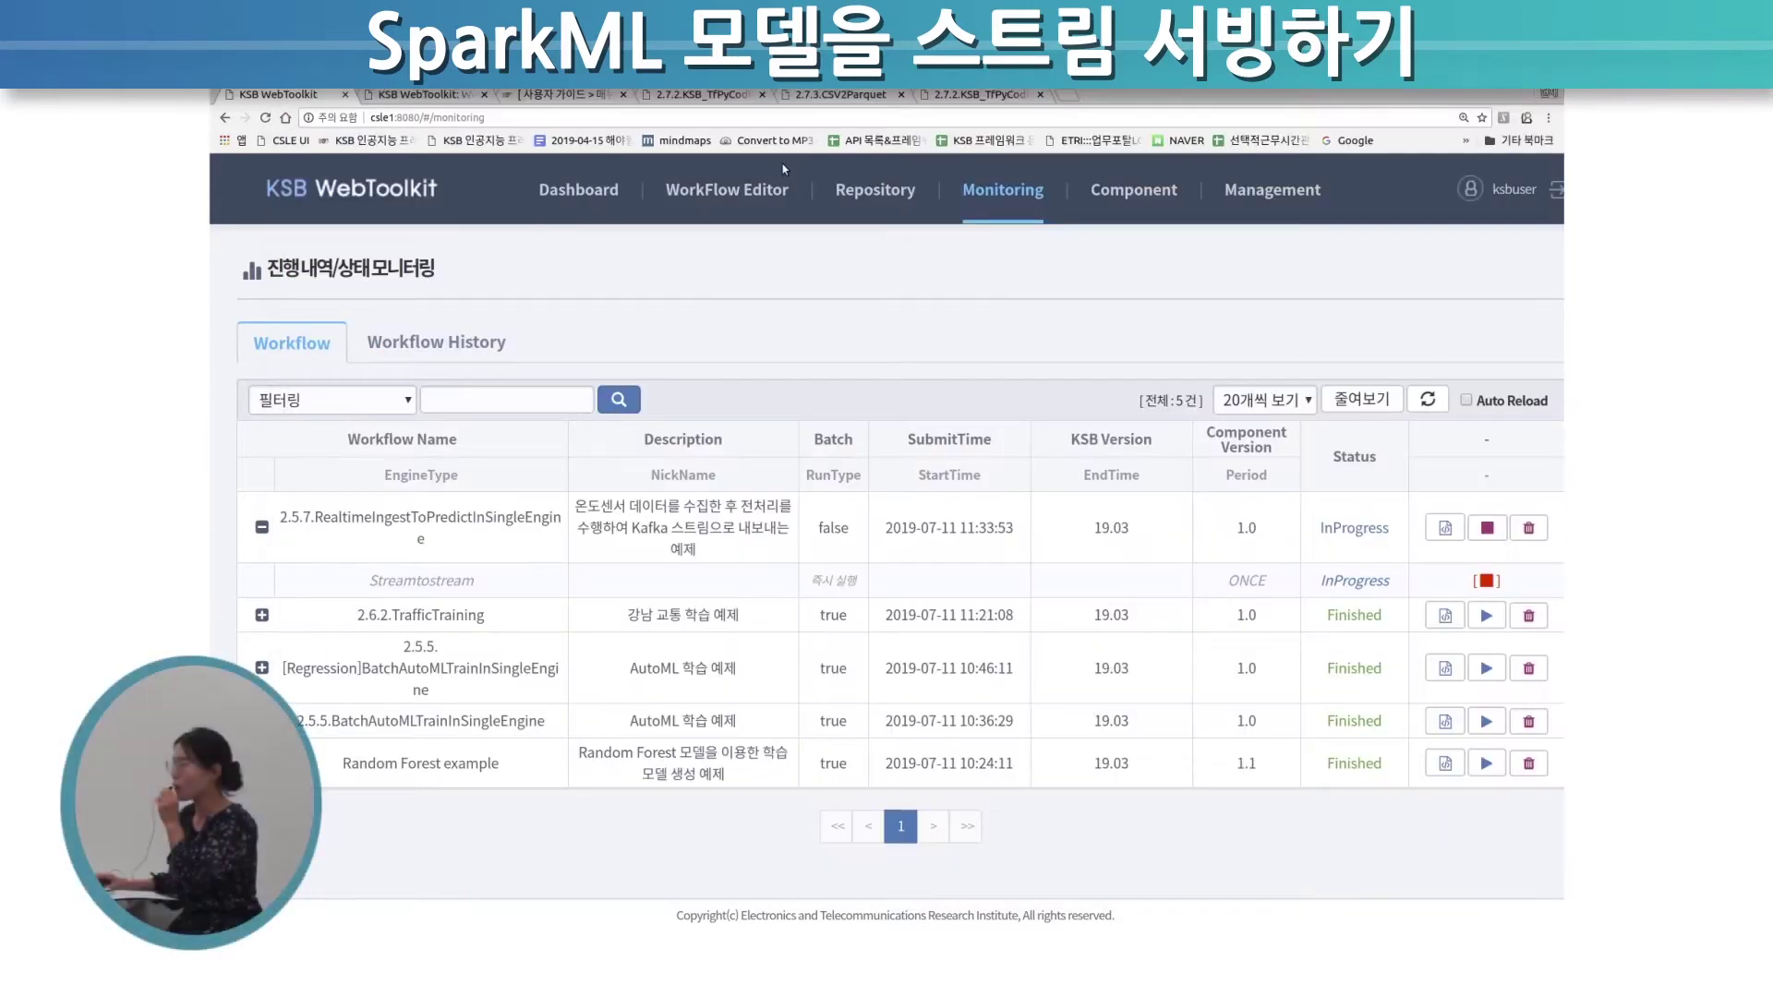
pyautogui.click(426, 93)
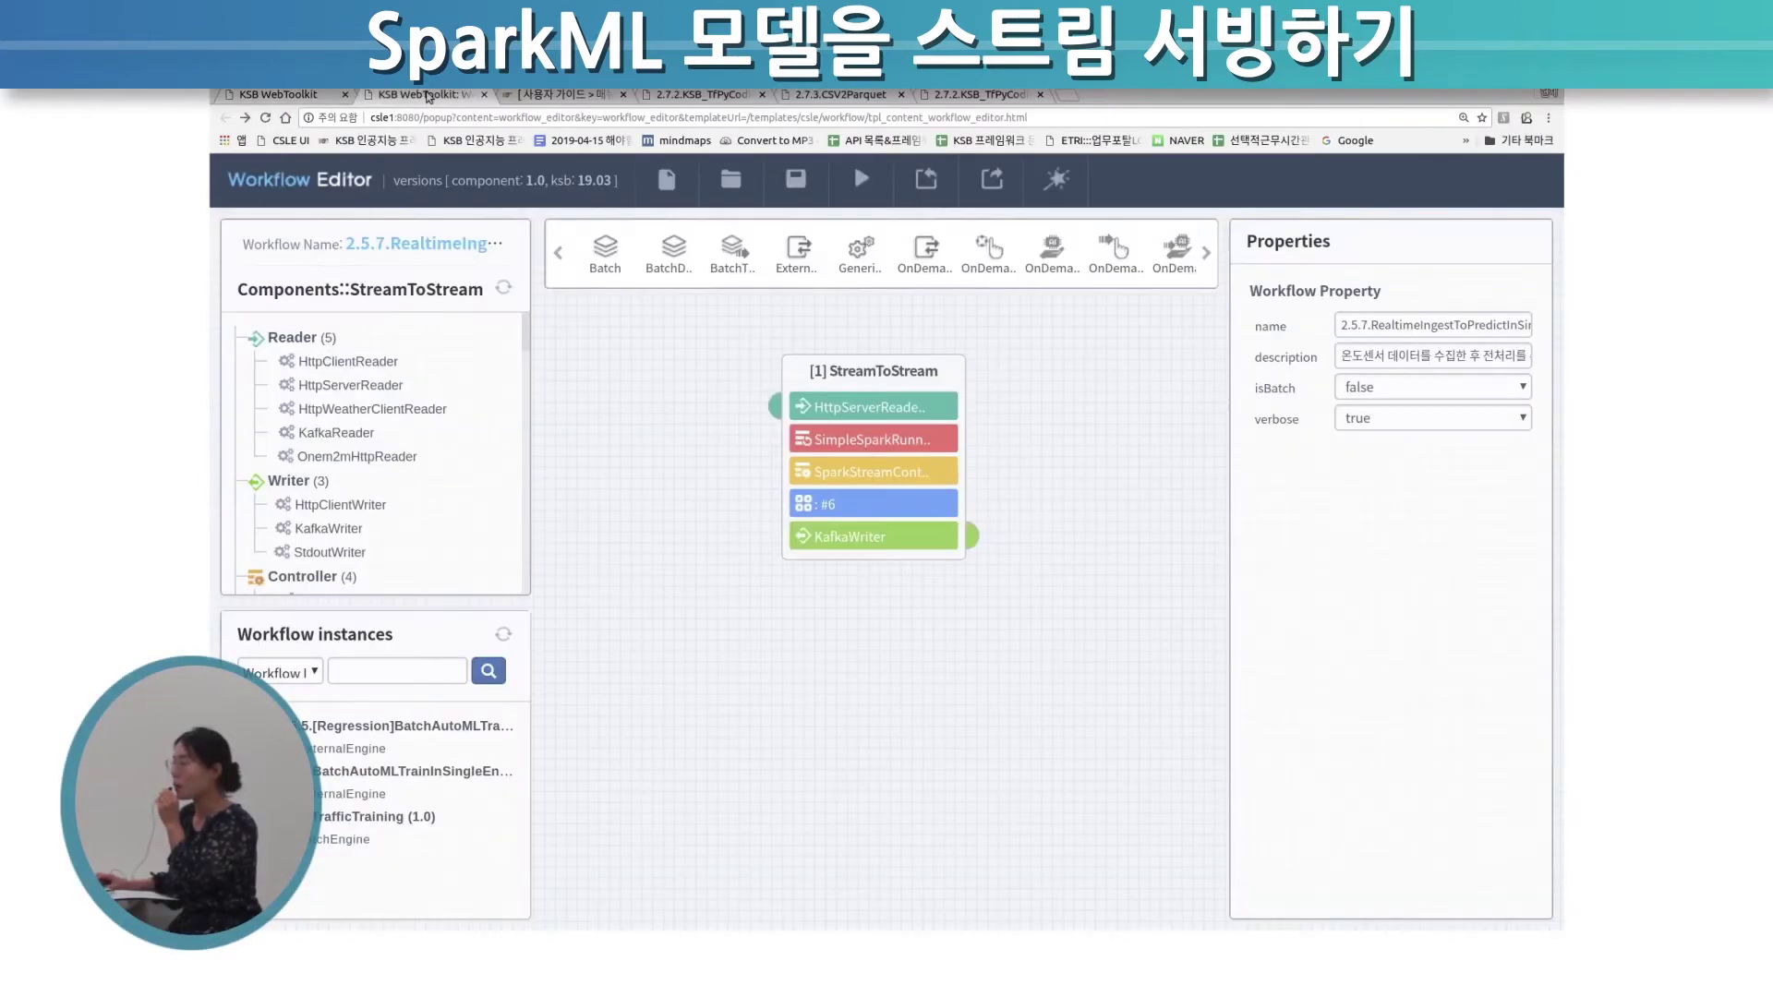
pyautogui.click(918, 547)
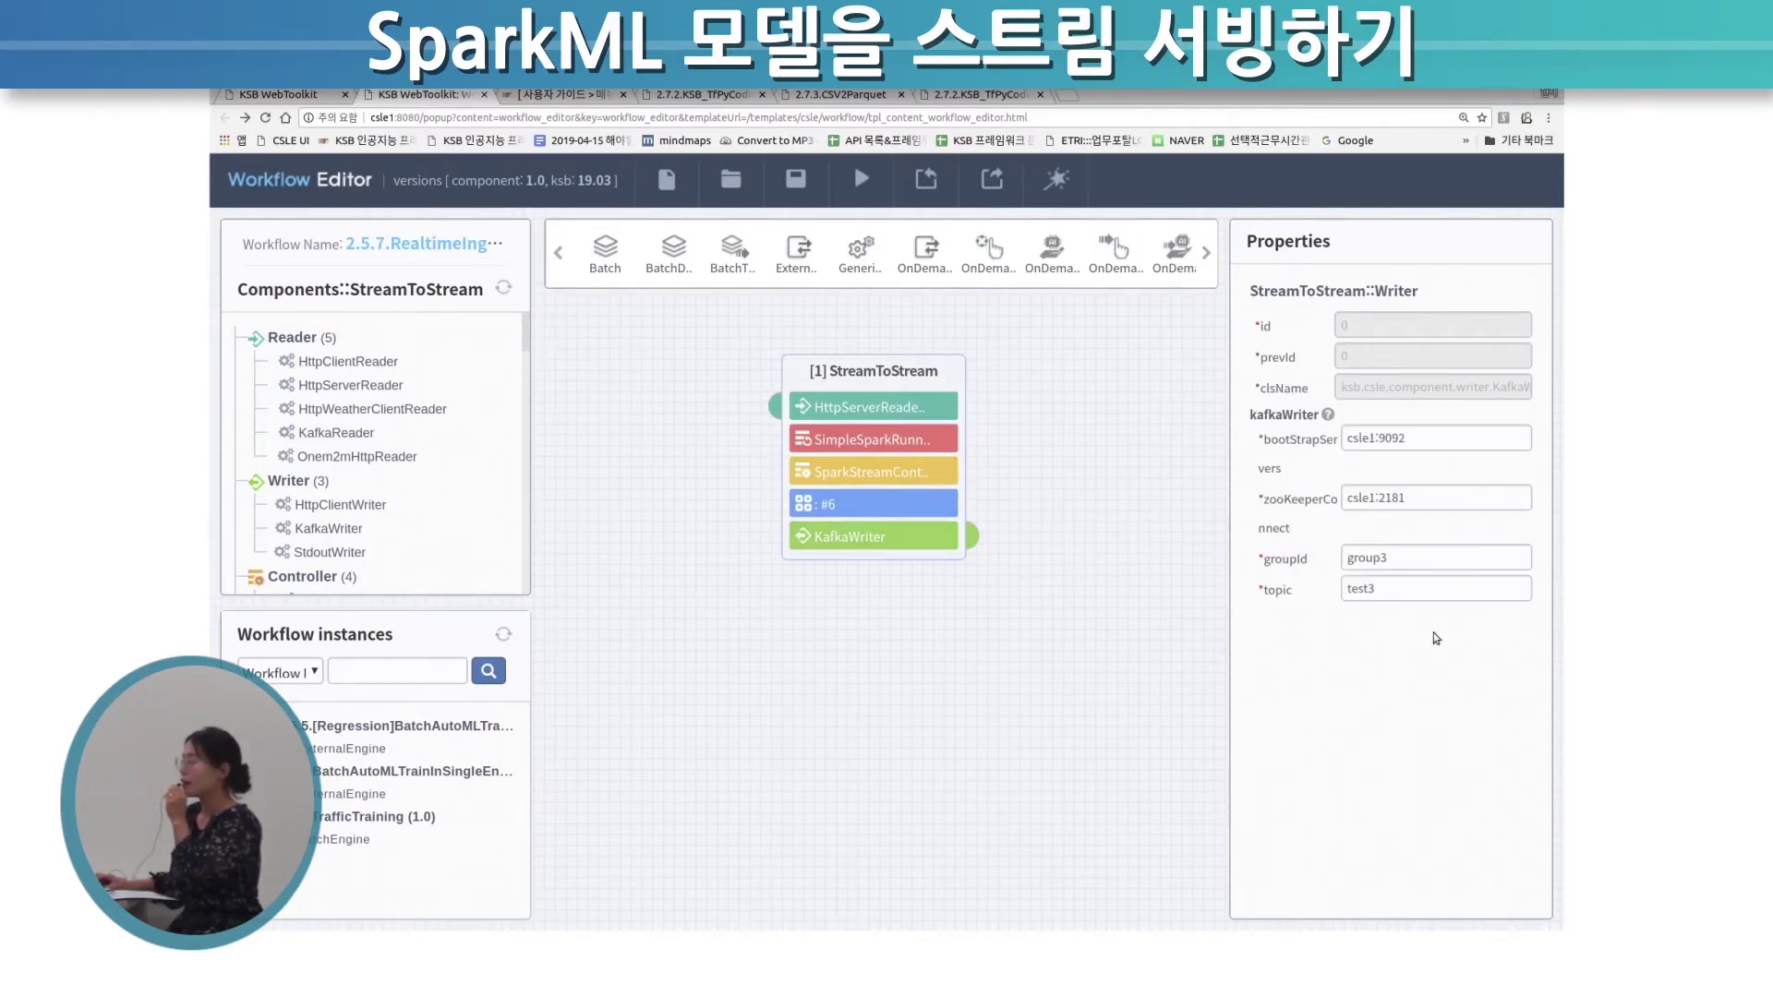
pyautogui.click(1443, 587)
pyautogui.moveTo(1421, 579); pyautogui.dragTo(1325, 590)
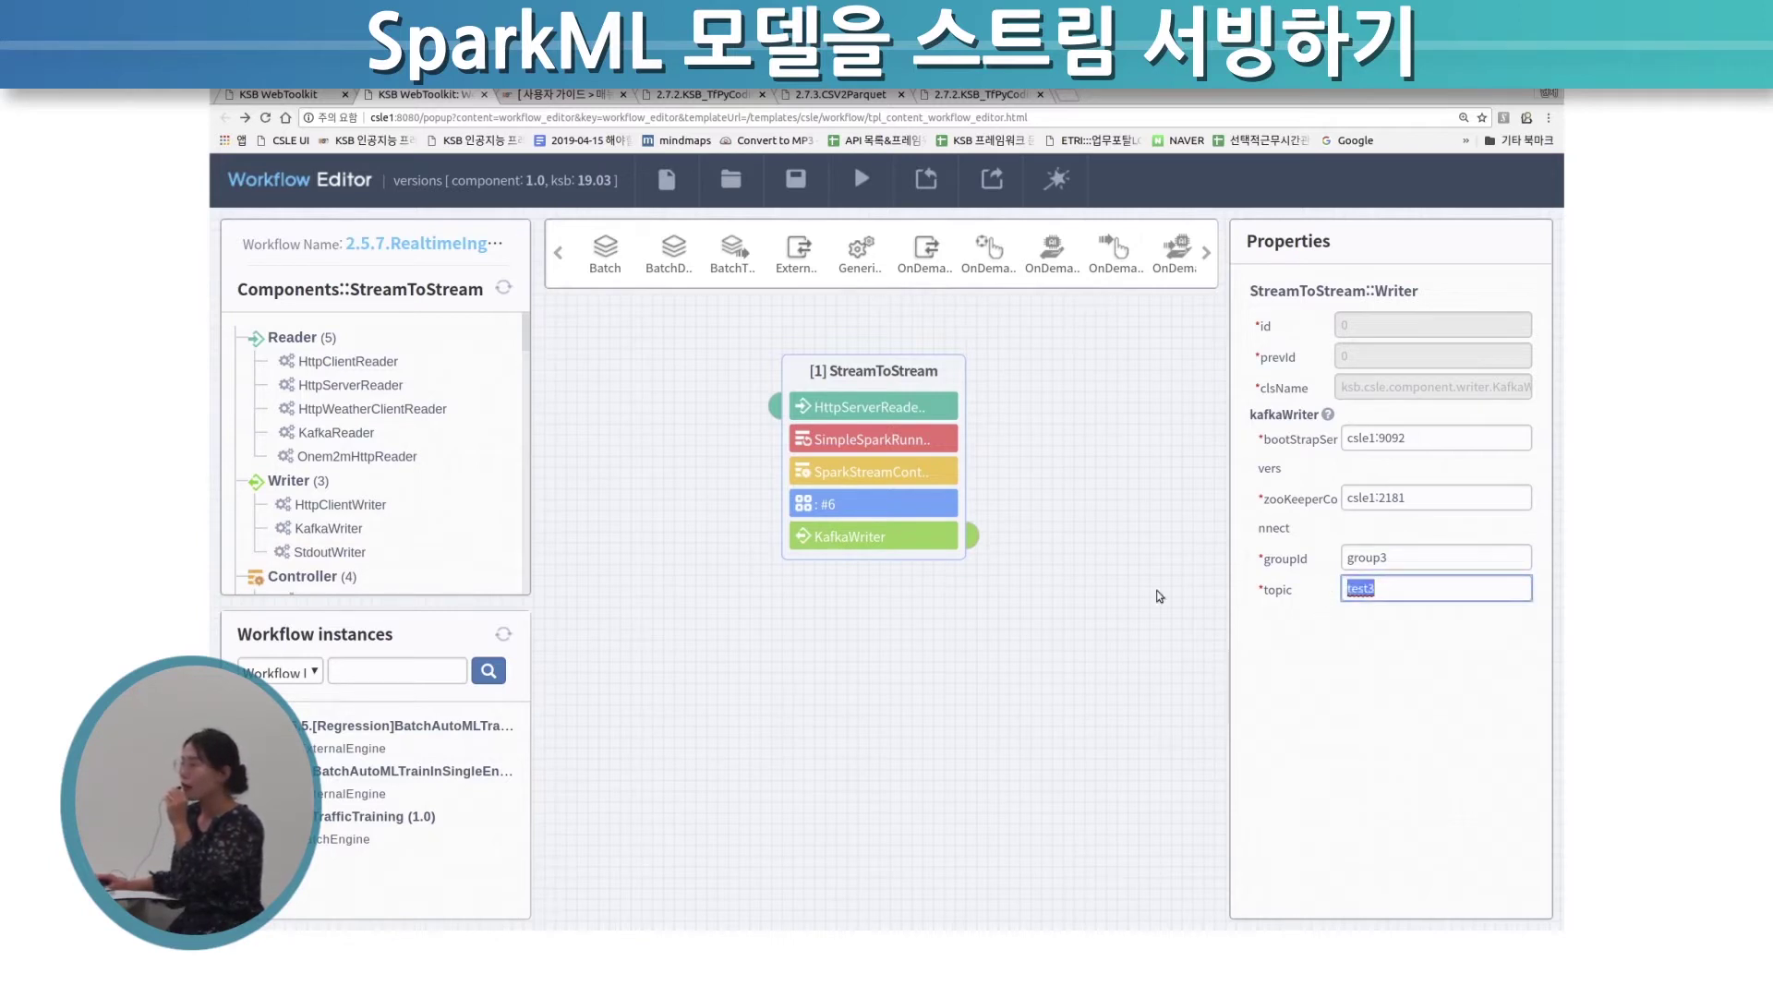
# - Open another new terminal window and enlarge its text five levels
pyautogui.rightClick(217, 314)
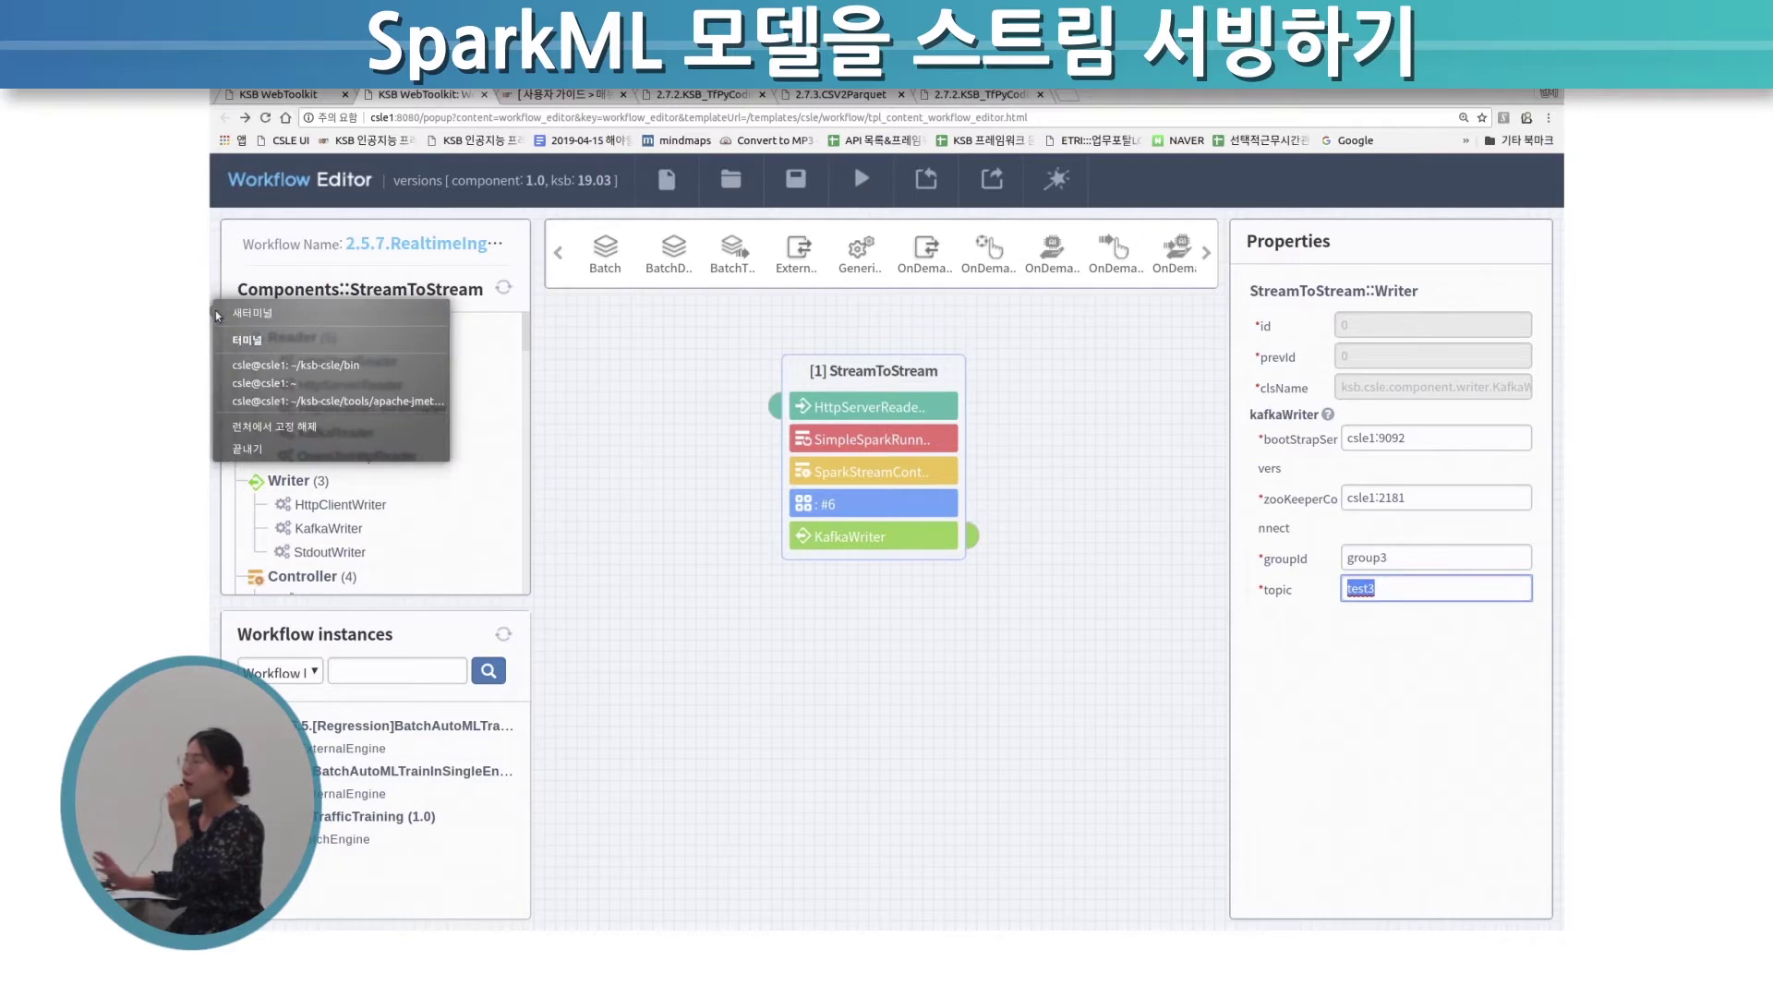
pyautogui.click(240, 314)
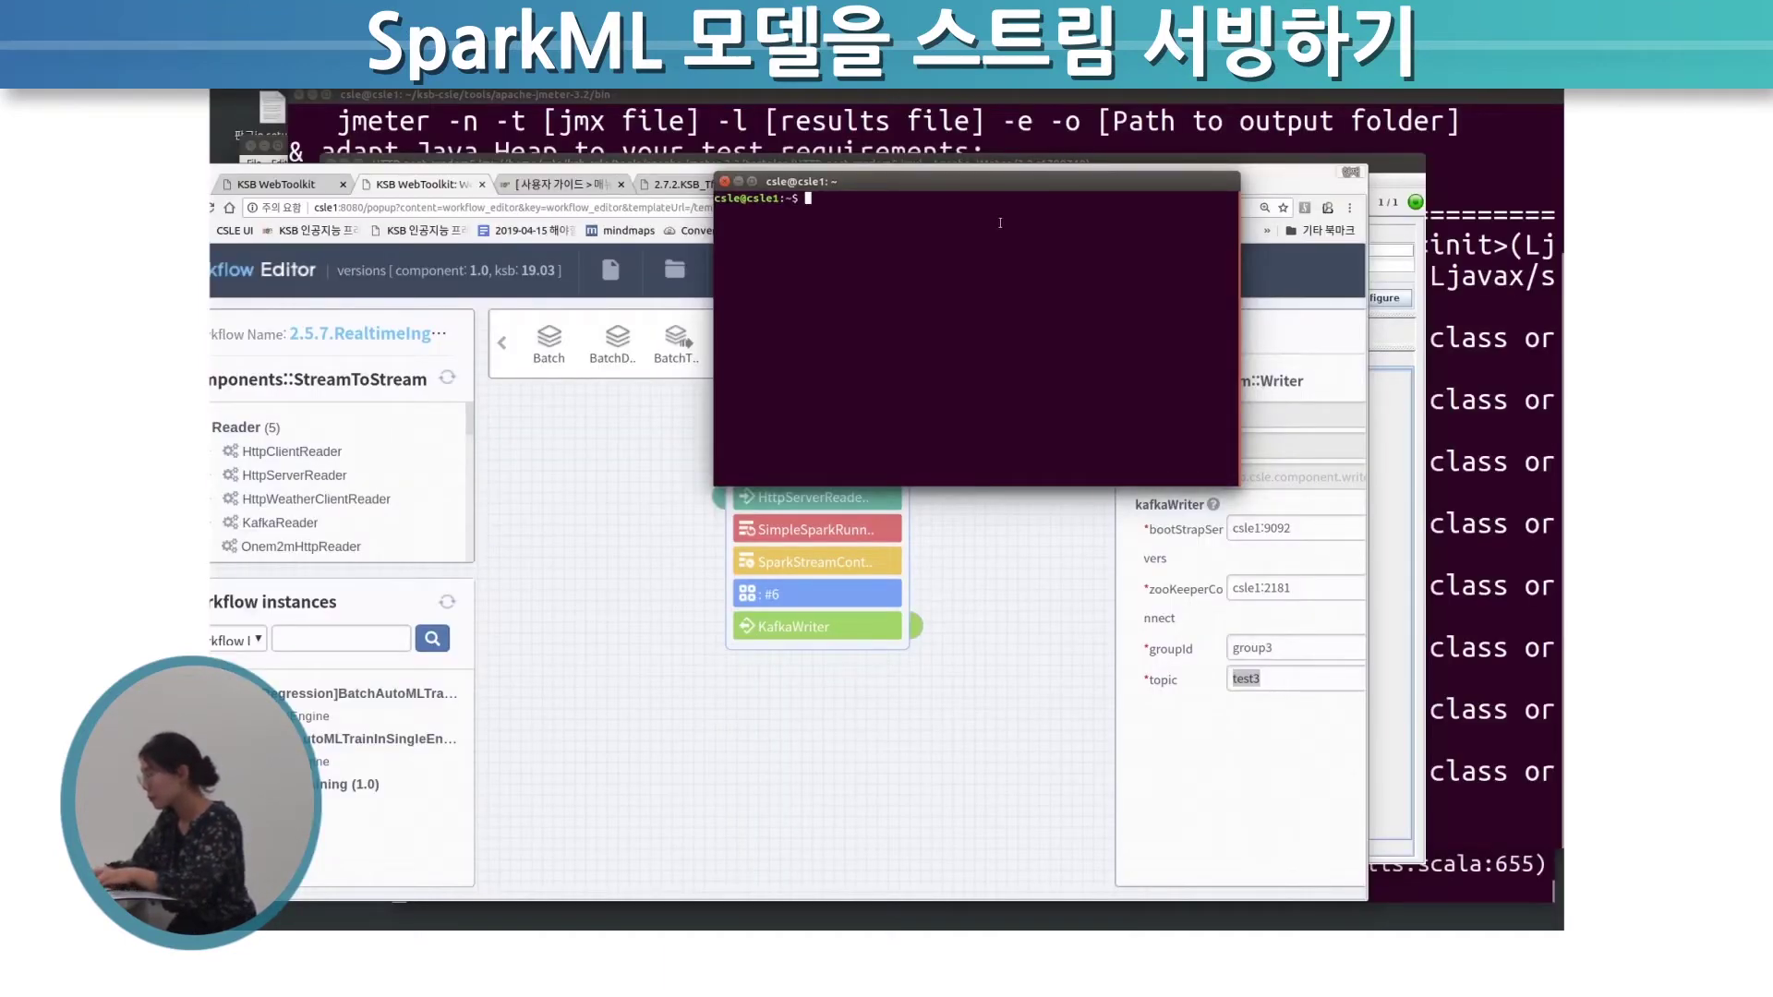
pyautogui.hotkey('ctrl', '+')
pyautogui.hotkey('ctrl', '+')
pyautogui.hotkey('ctrl', '+')
pyautogui.hotkey('ctrl', '+')
pyautogui.hotkey('ctrl', '+')
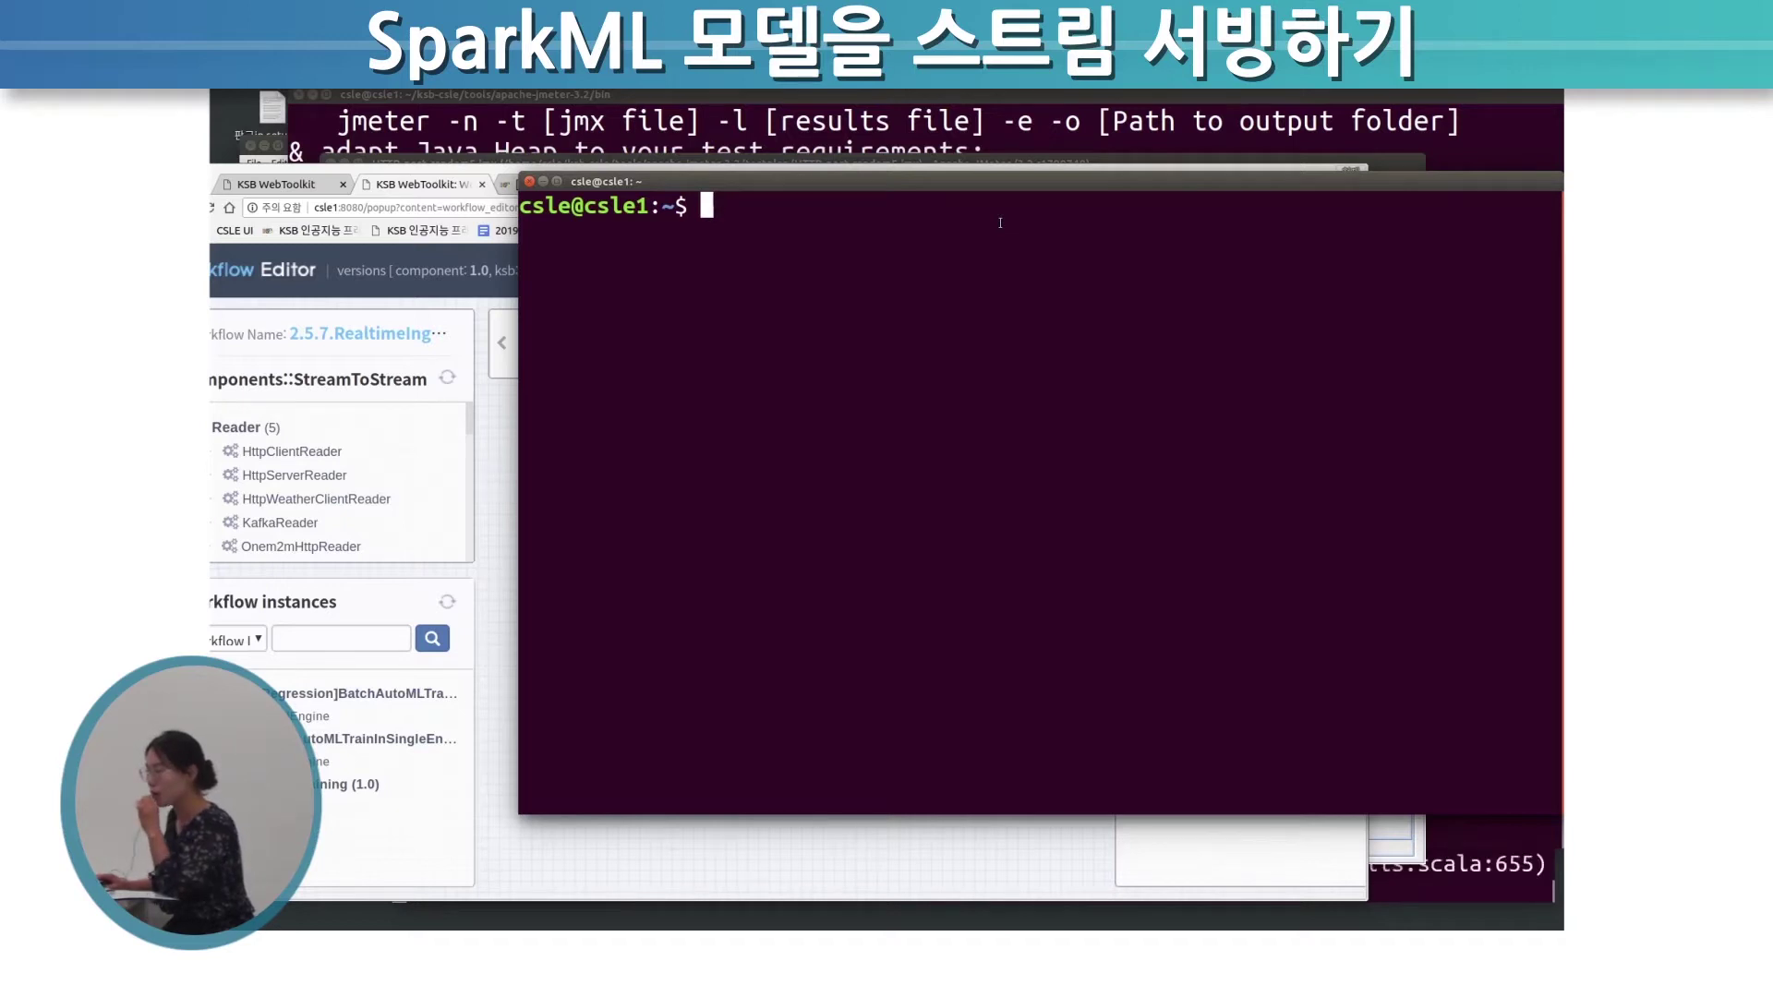
# - Switch back to the browser, show the user guide's workflow example list, and reduce the page zoom two levels
pyautogui.click(423, 200)
pyautogui.click(276, 183)
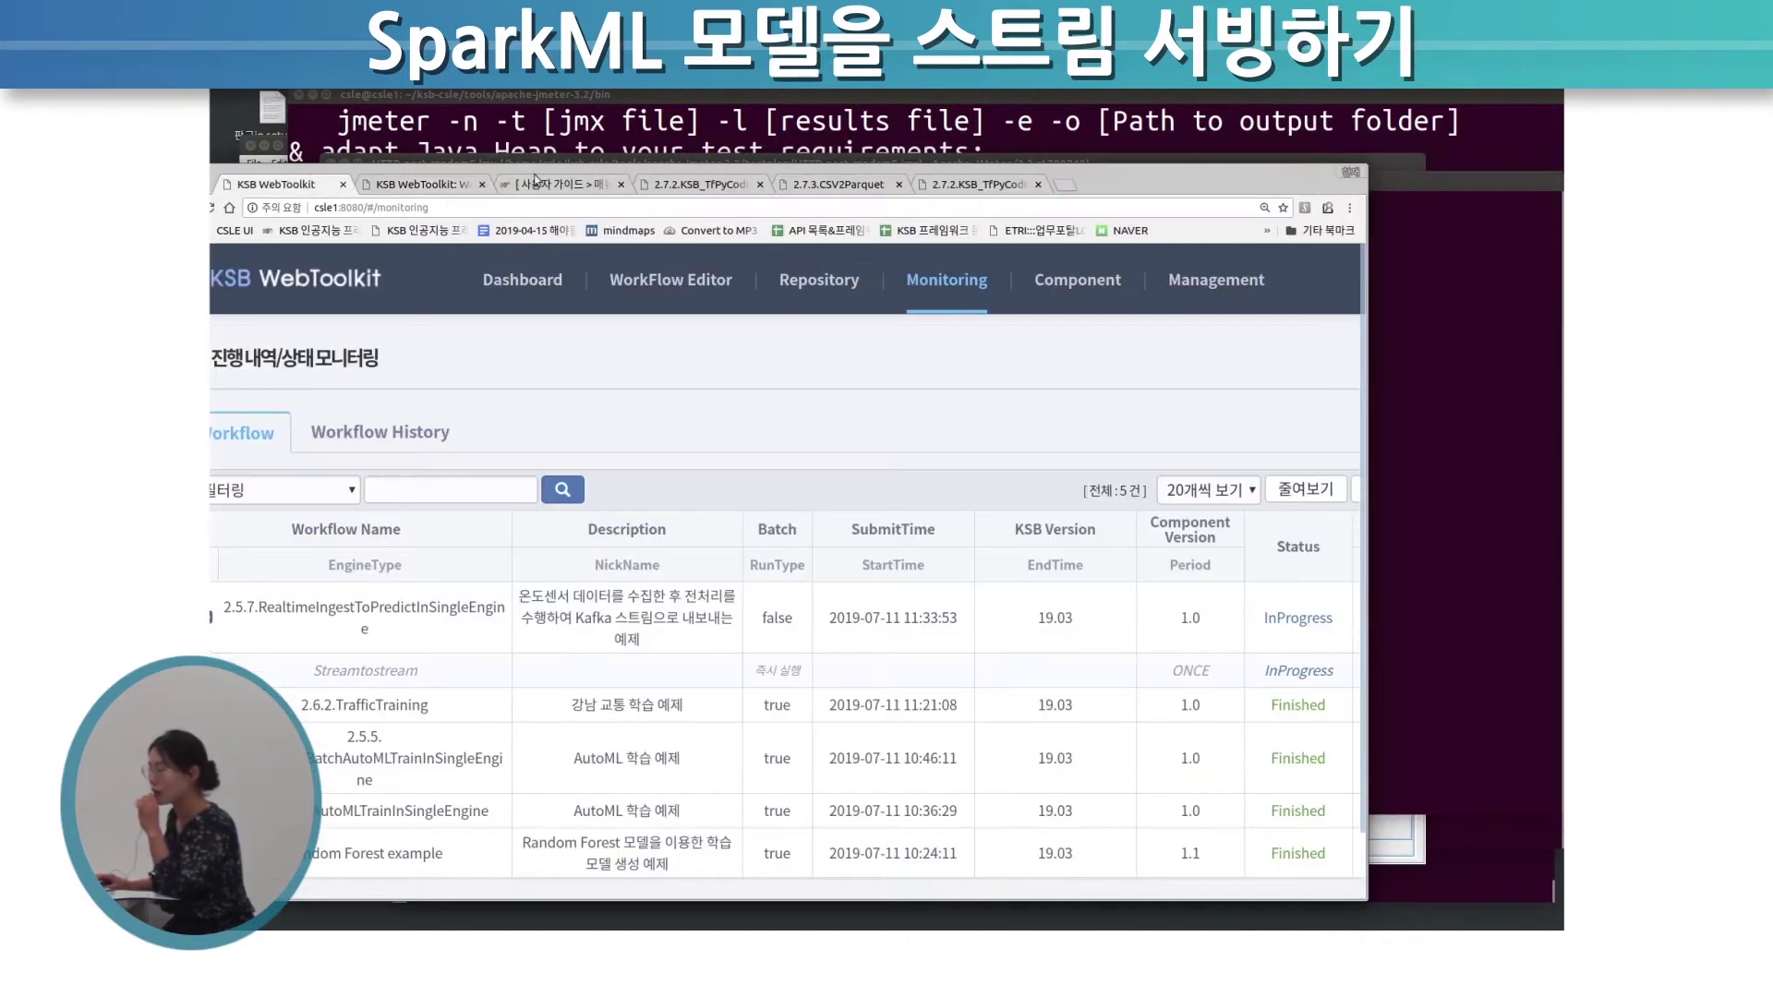
pyautogui.click(554, 184)
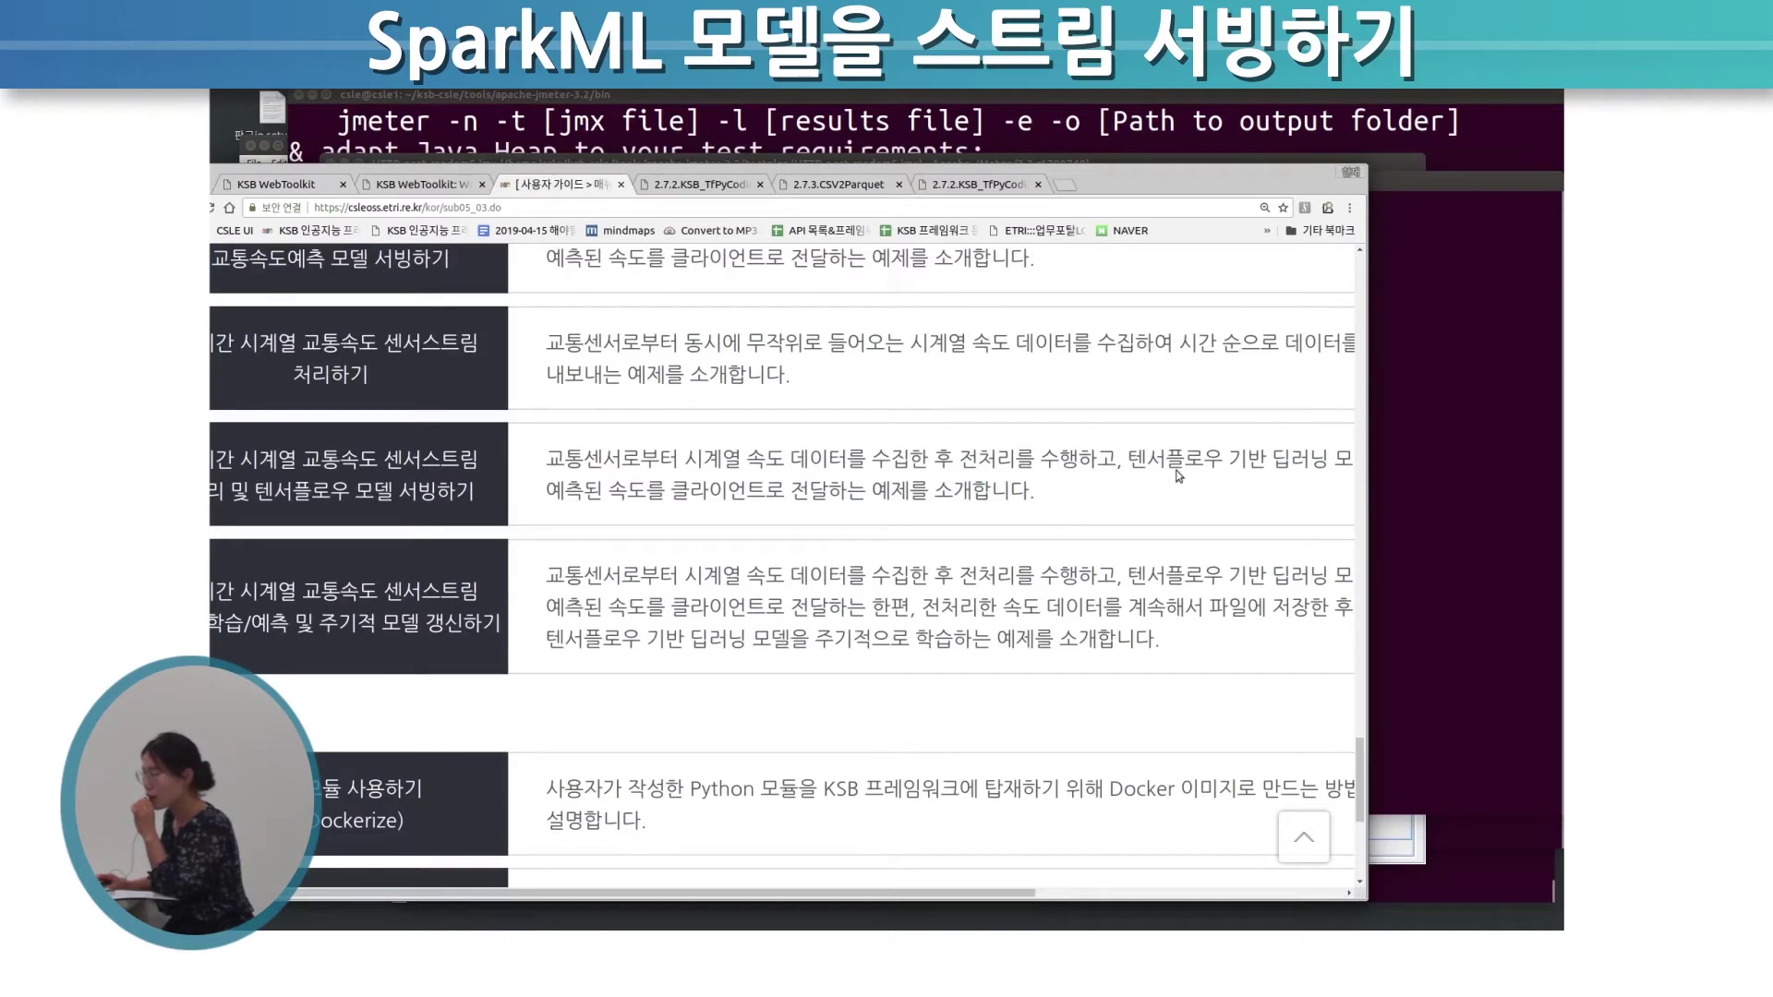
pyautogui.hotkey('ctrl', '-')
pyautogui.hotkey('ctrl', '-')
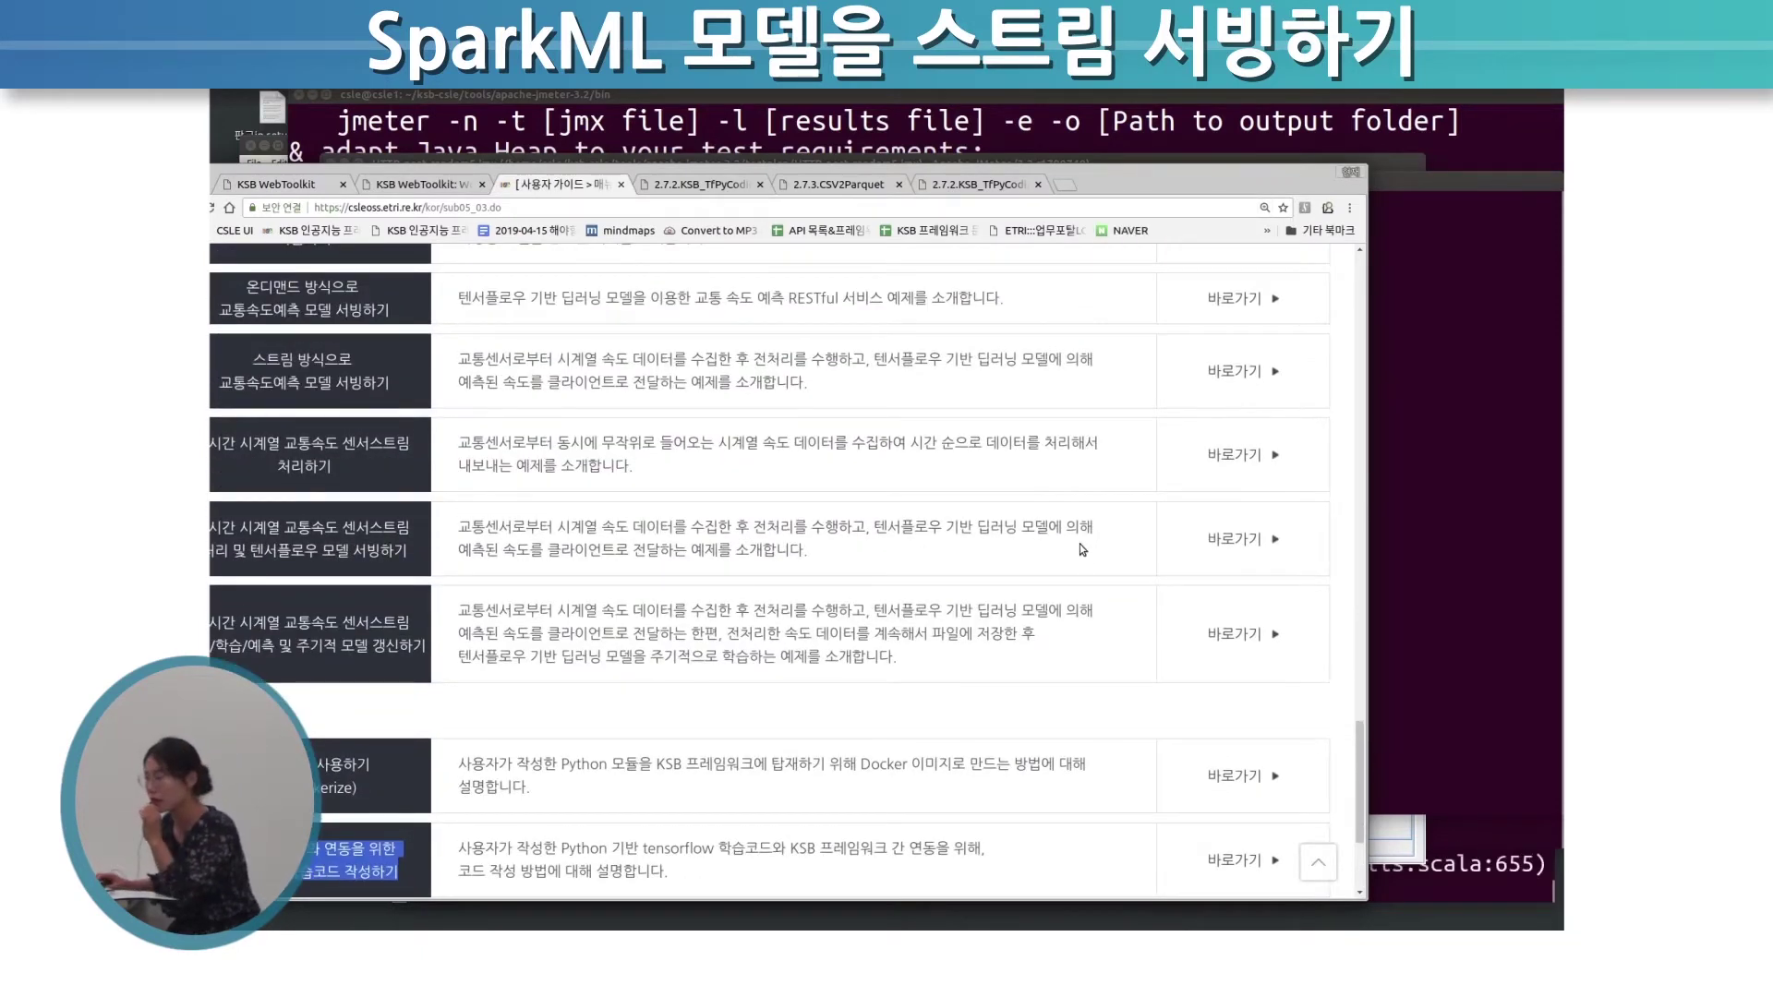
# - Maximize the browser and open the guide page for the example 스트림 방식으로 ML모델 예측결과 얻기
pyautogui.scroll(4, 1080, 561)
pyautogui.scroll(4, 1090, 560)
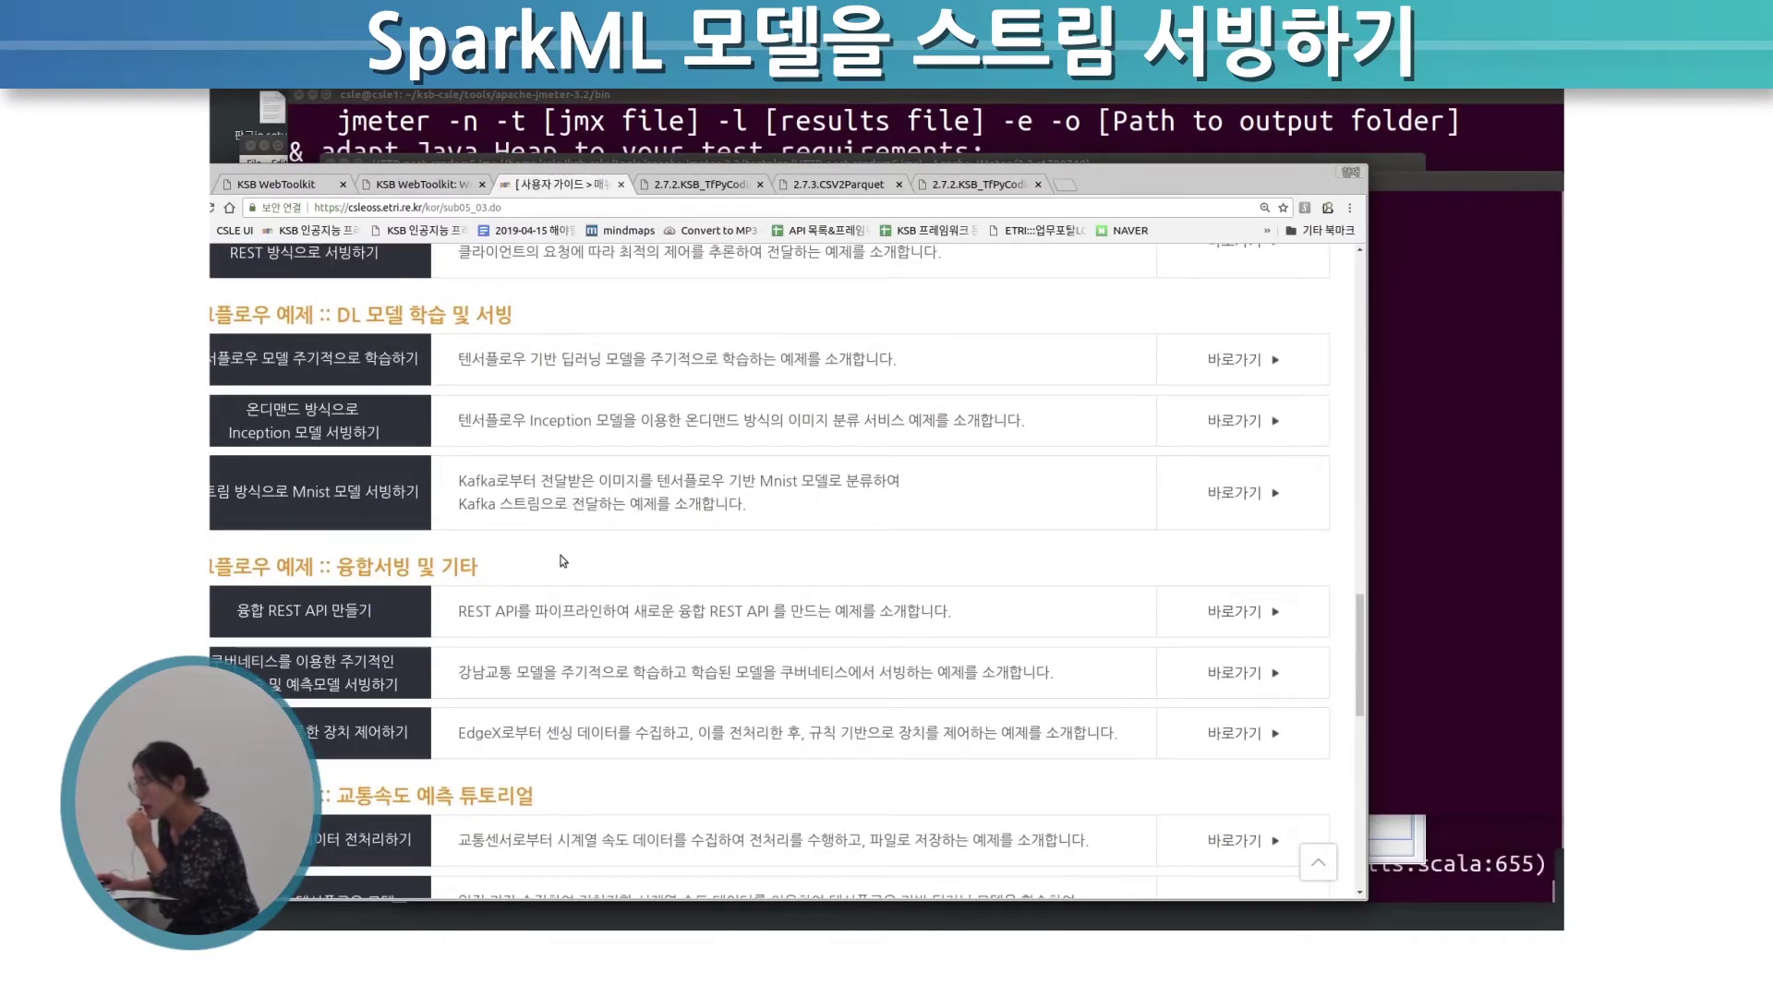
pyautogui.scroll(1, 570, 517)
pyautogui.scroll(-3, 566, 527)
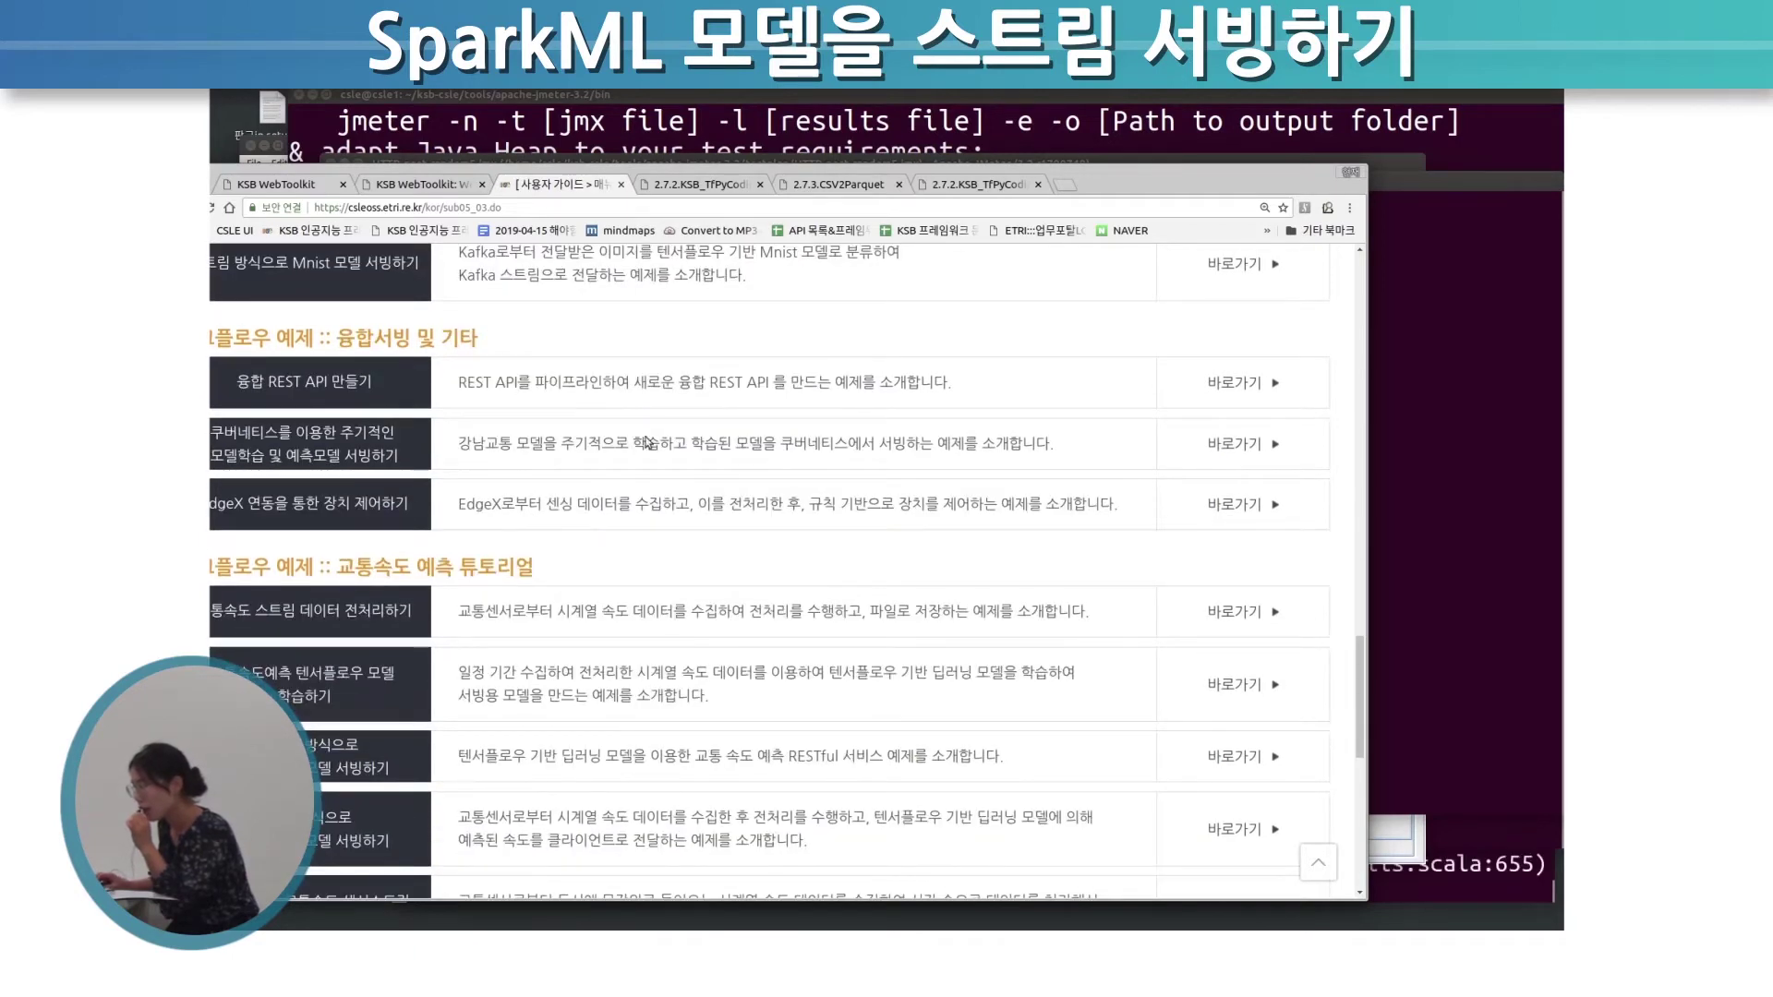
pyautogui.doubleClick(1235, 173)
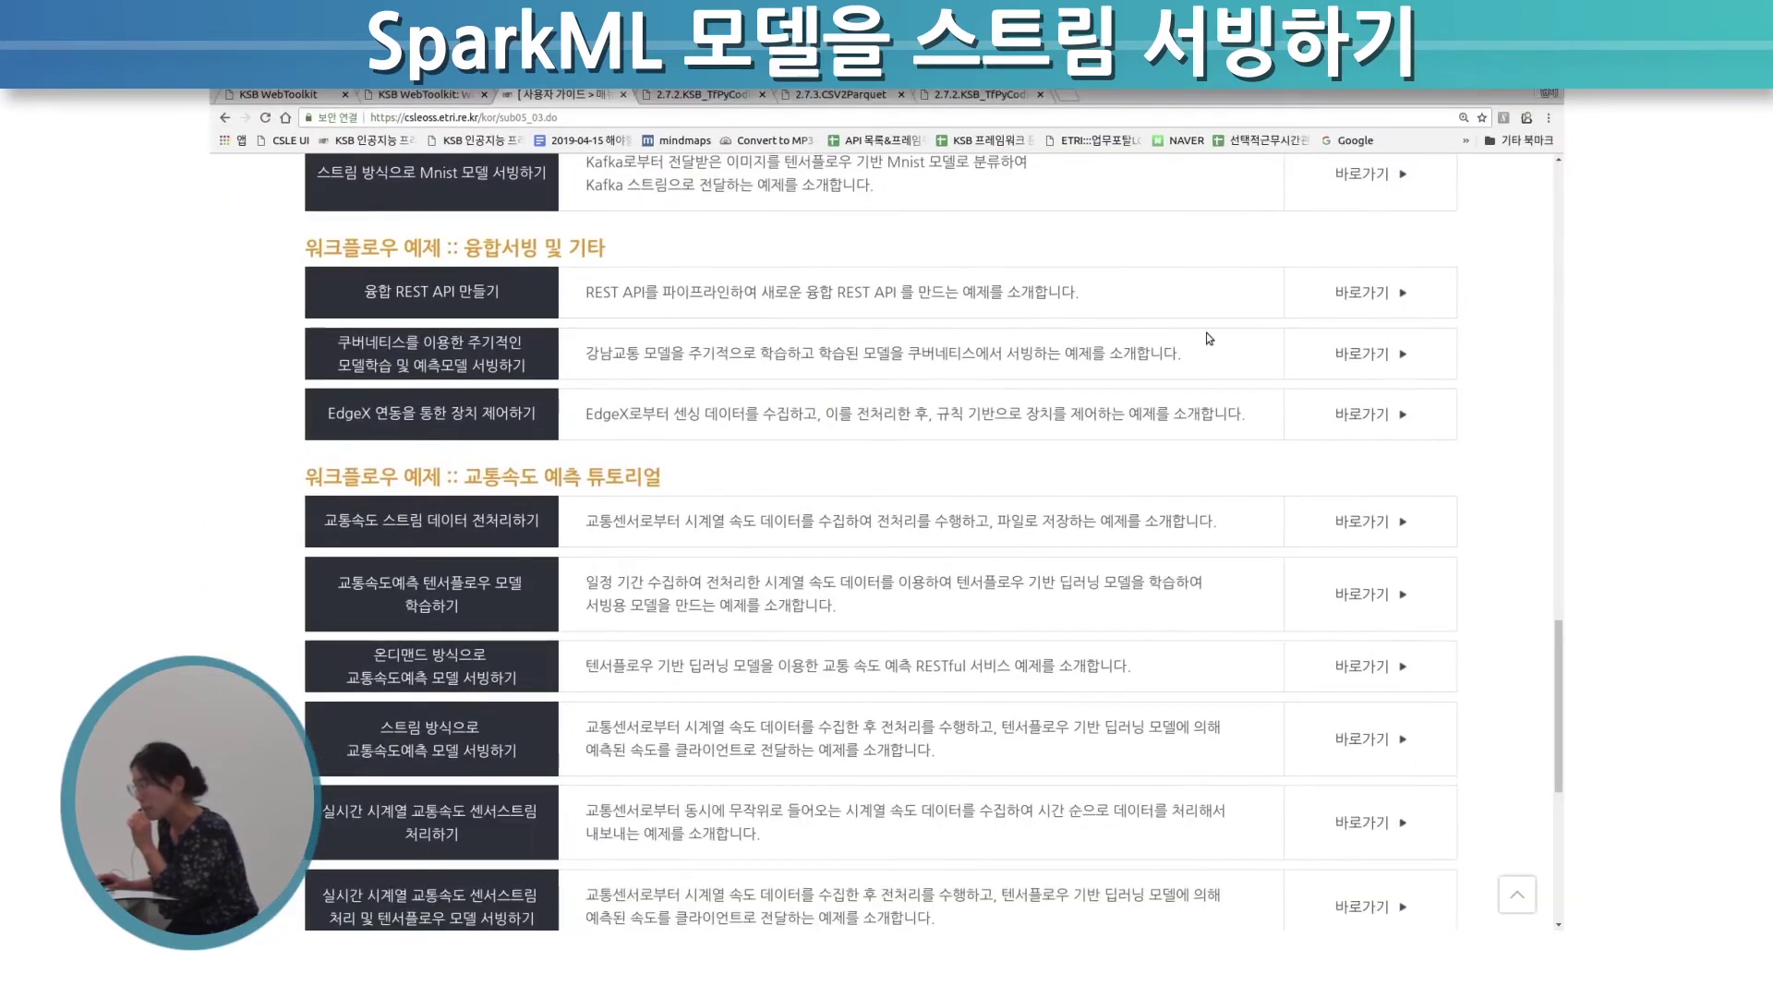
pyautogui.scroll(4, 1205, 333)
pyautogui.scroll(5, 988, 411)
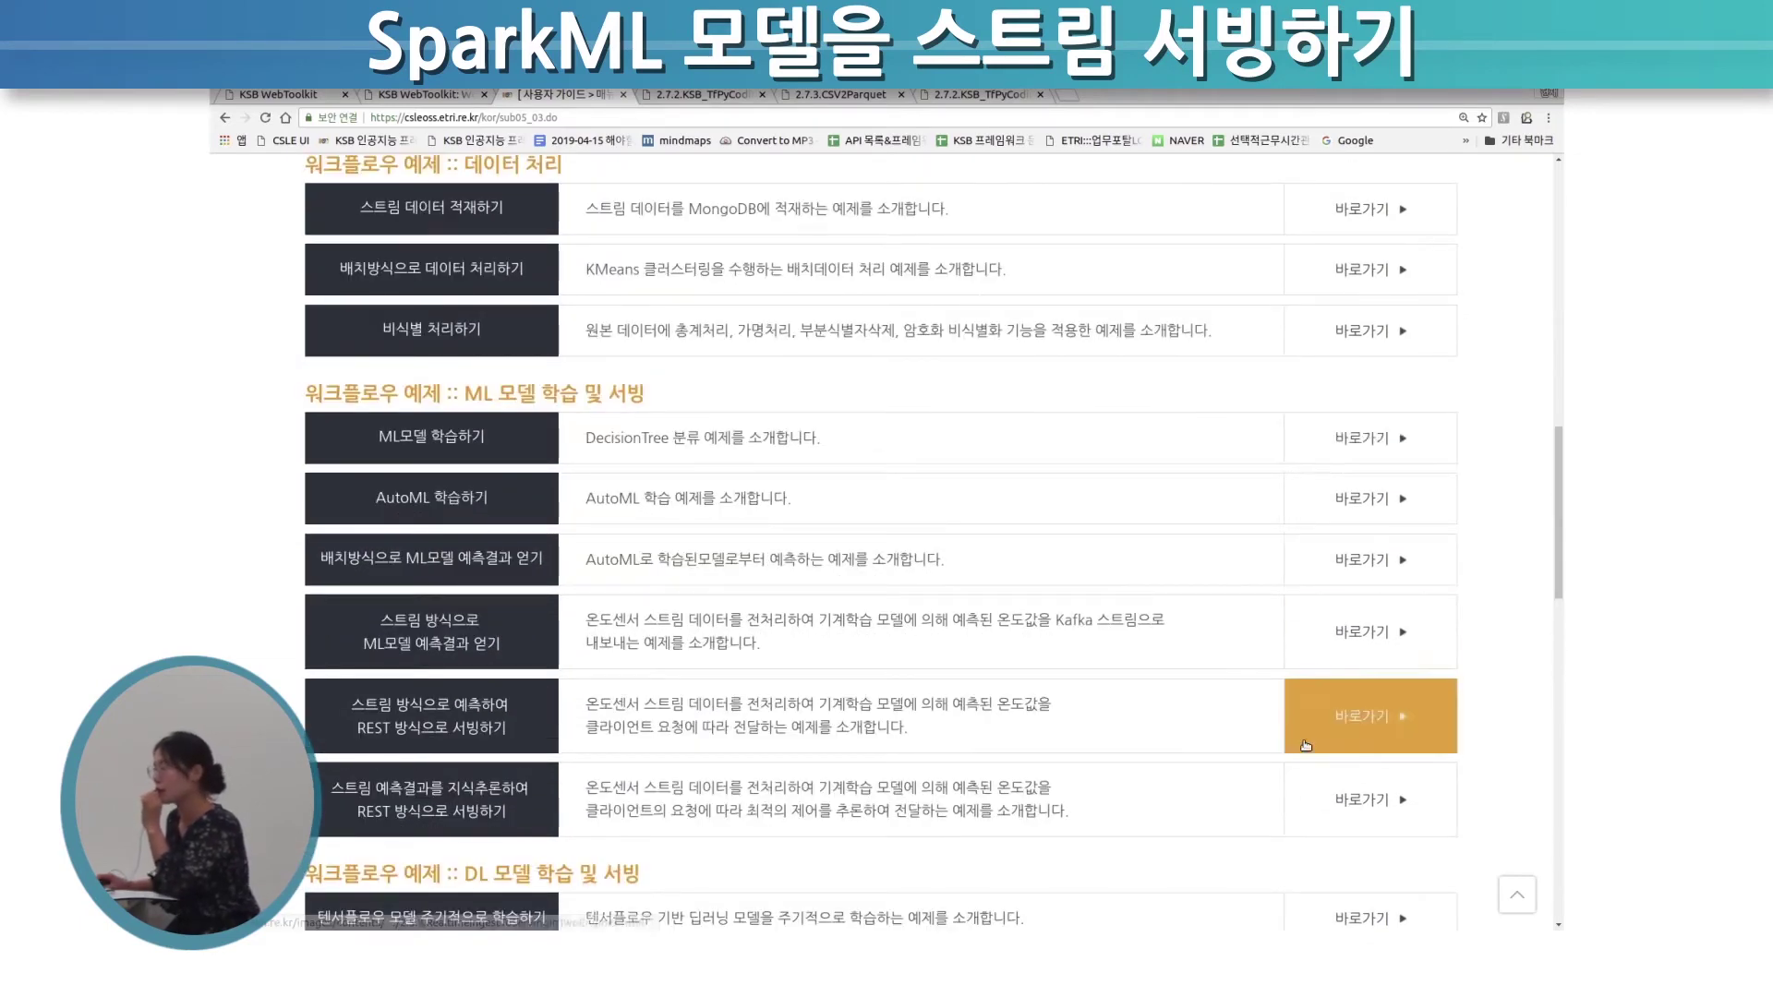
pyautogui.click(1366, 628)
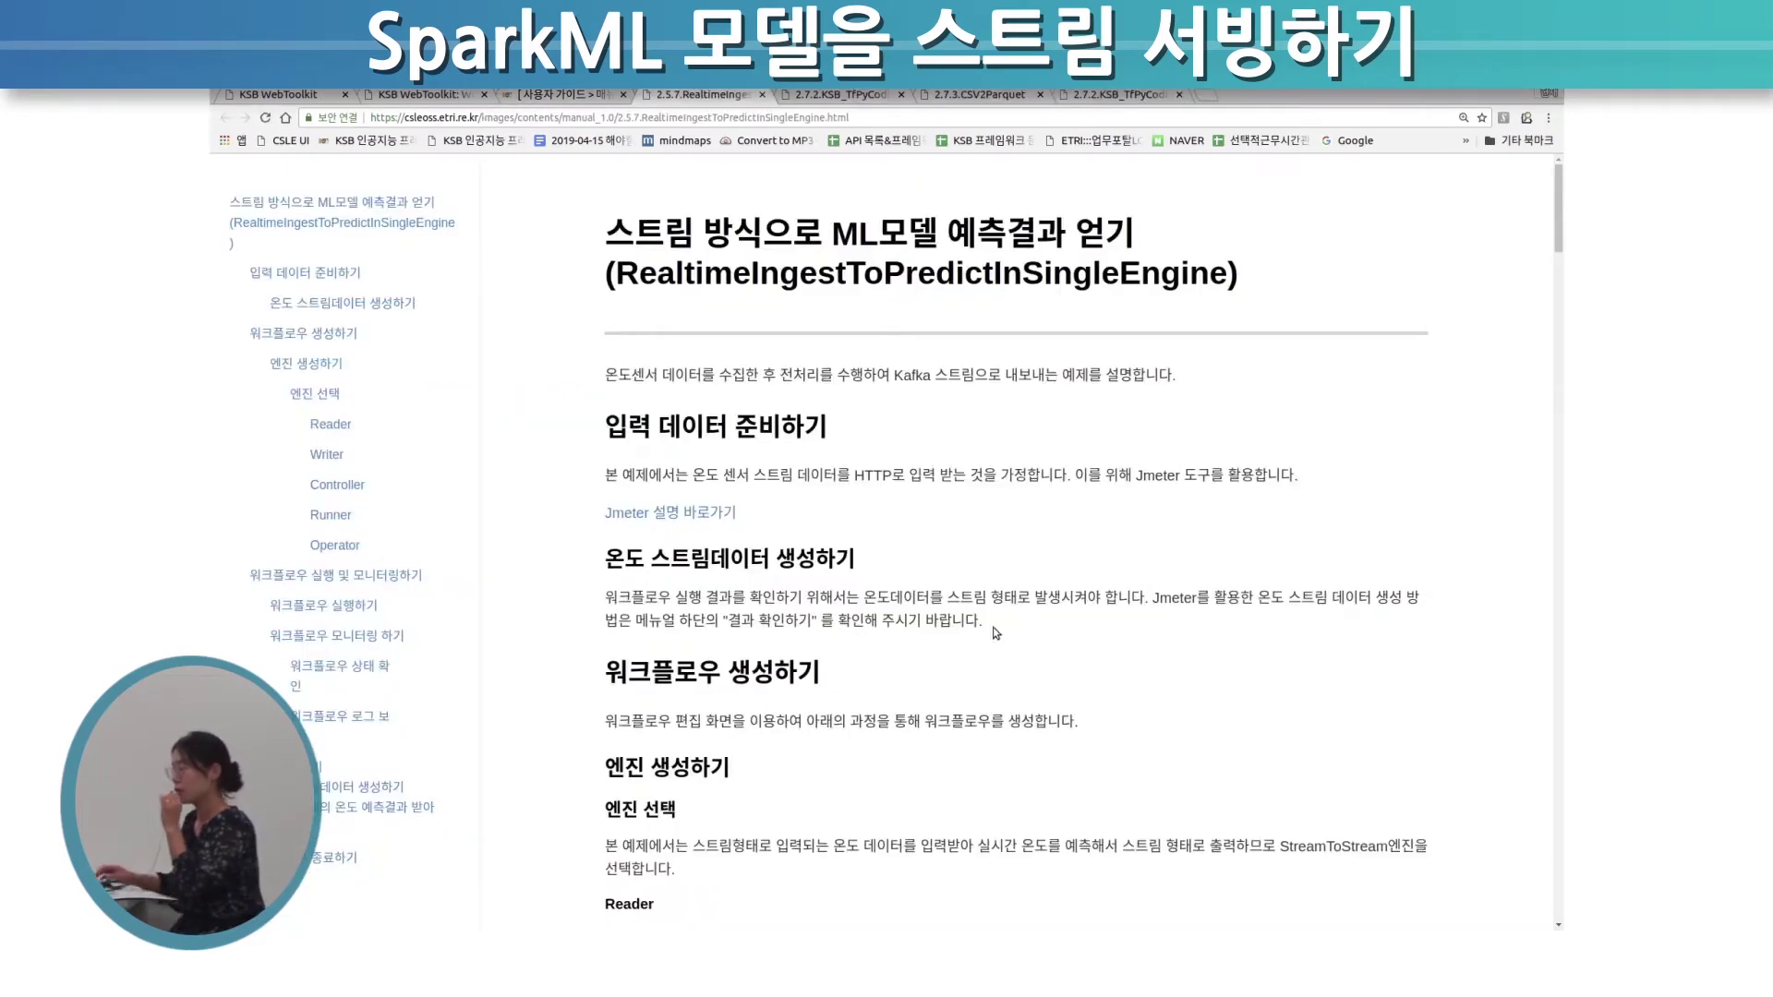
# - Look up the Kafka consumer command in the guide's section on receiving streamed temperature predictions, and return to the empty terminal
pyautogui.click(393, 816)
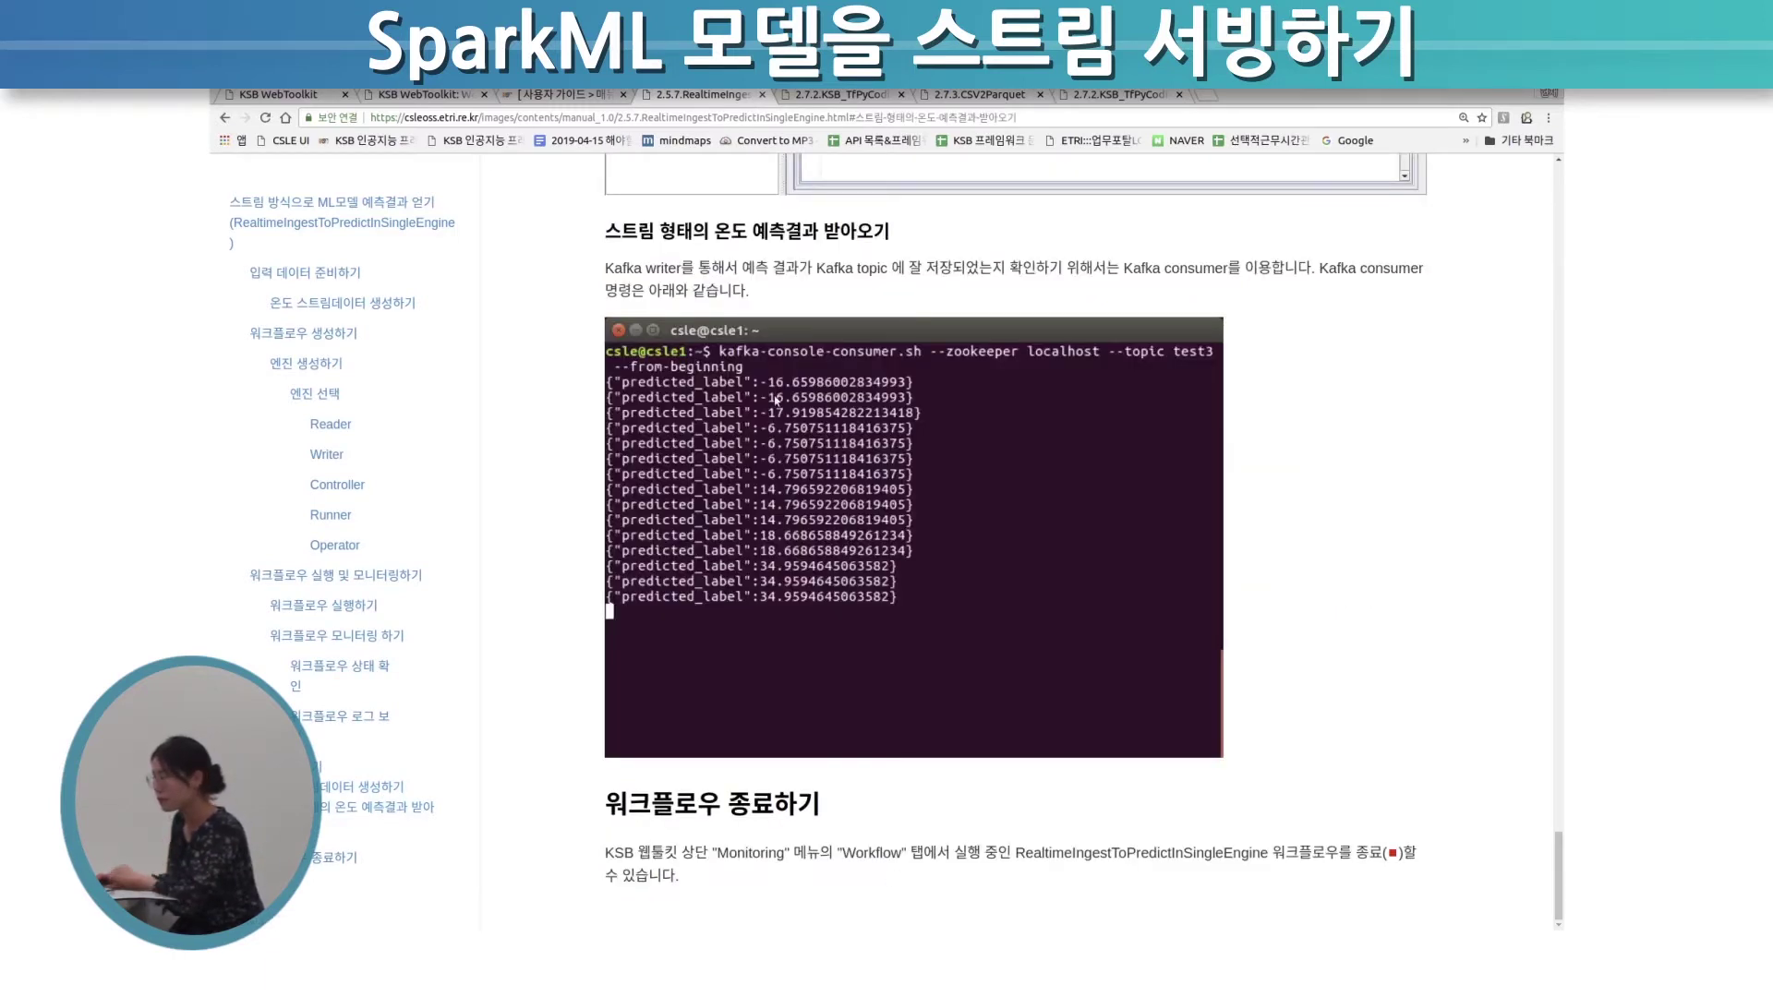
pyautogui.scroll(2, 777, 401)
pyautogui.hotkey('ctrl', 'alt', 't')
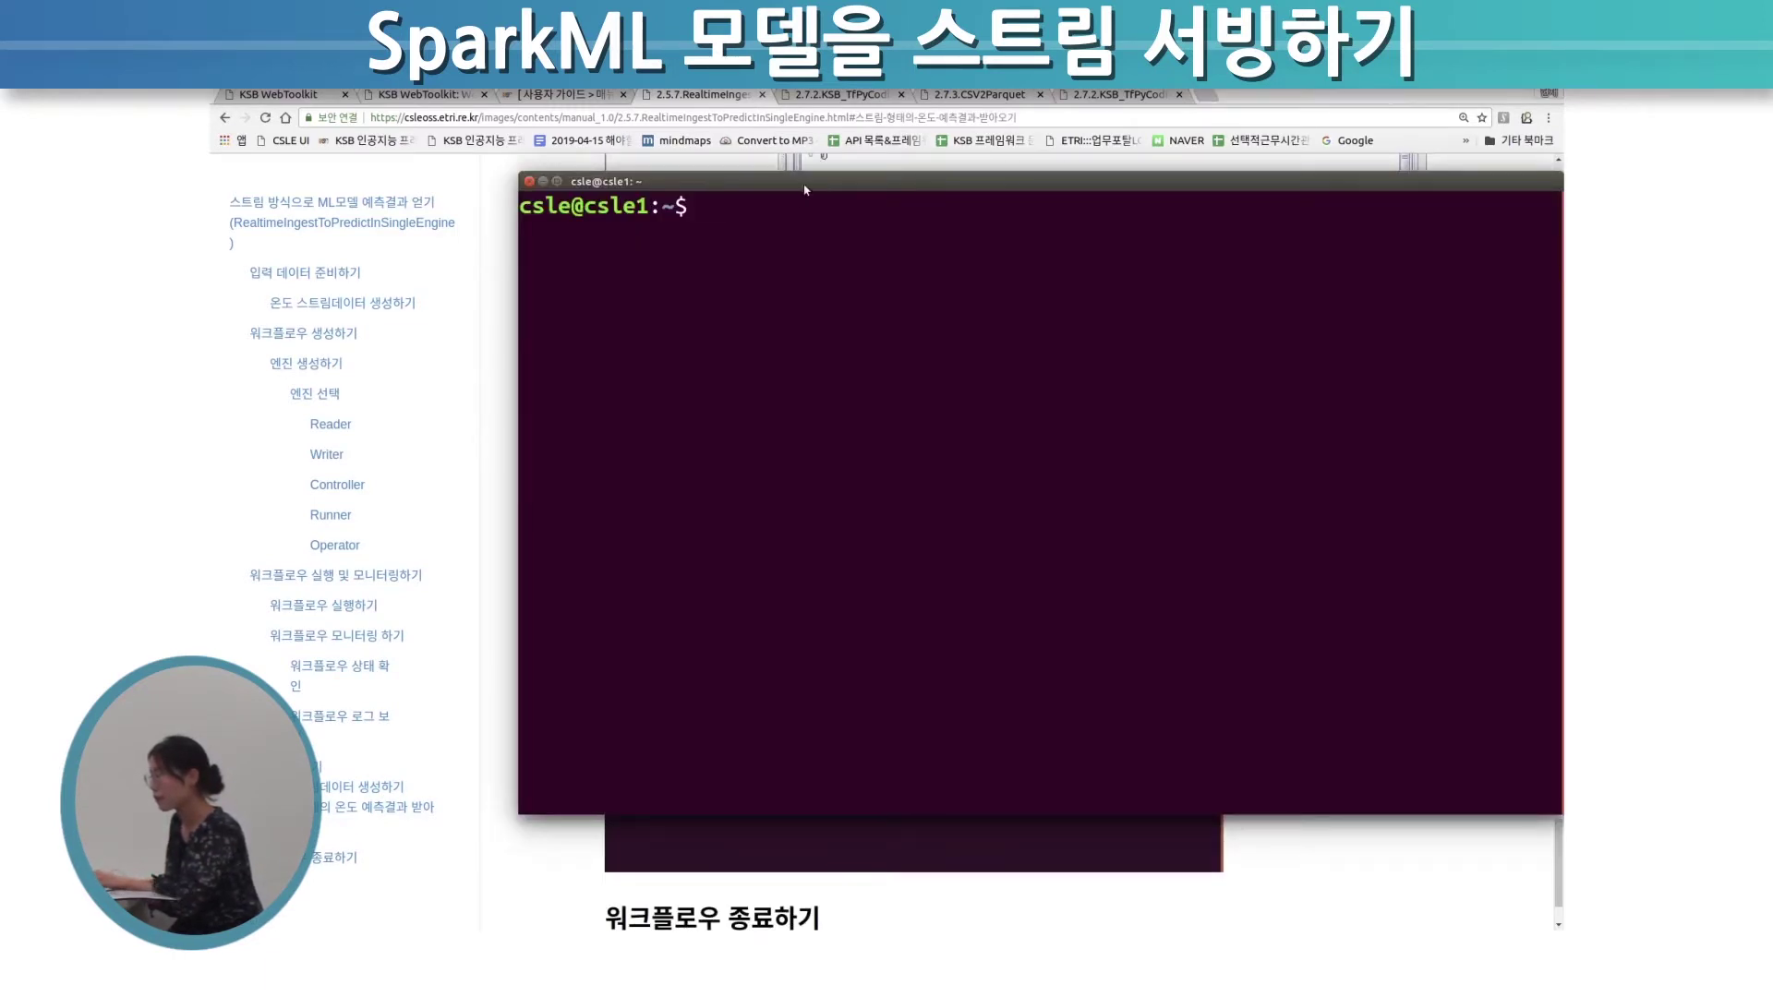
# - Move the terminal below the guide's Kafka consumer command and change to the directory ~/ksb-csle/tools/kafka_2.11-0.10.0.1
pyautogui.moveTo(859, 184); pyautogui.dragTo(771, 535)
pyautogui.write('cd ksb-csle/examples/')
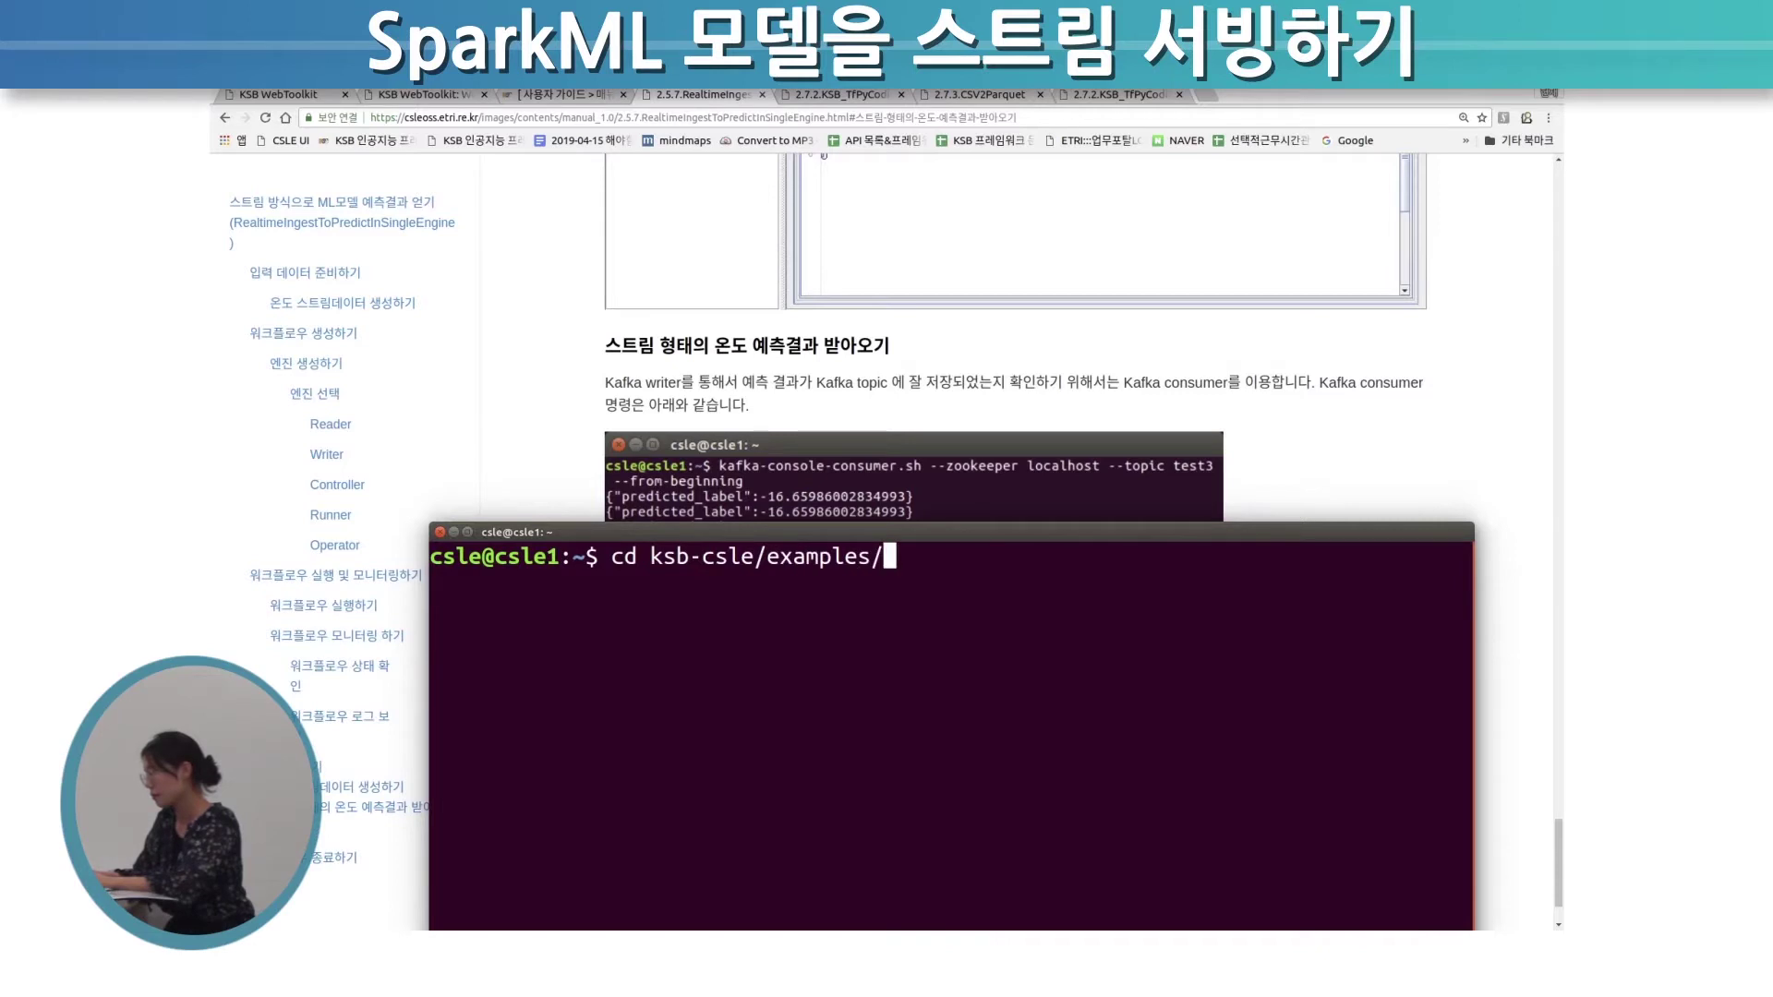
pyautogui.press('Return')
pyautogui.write('cd ..')
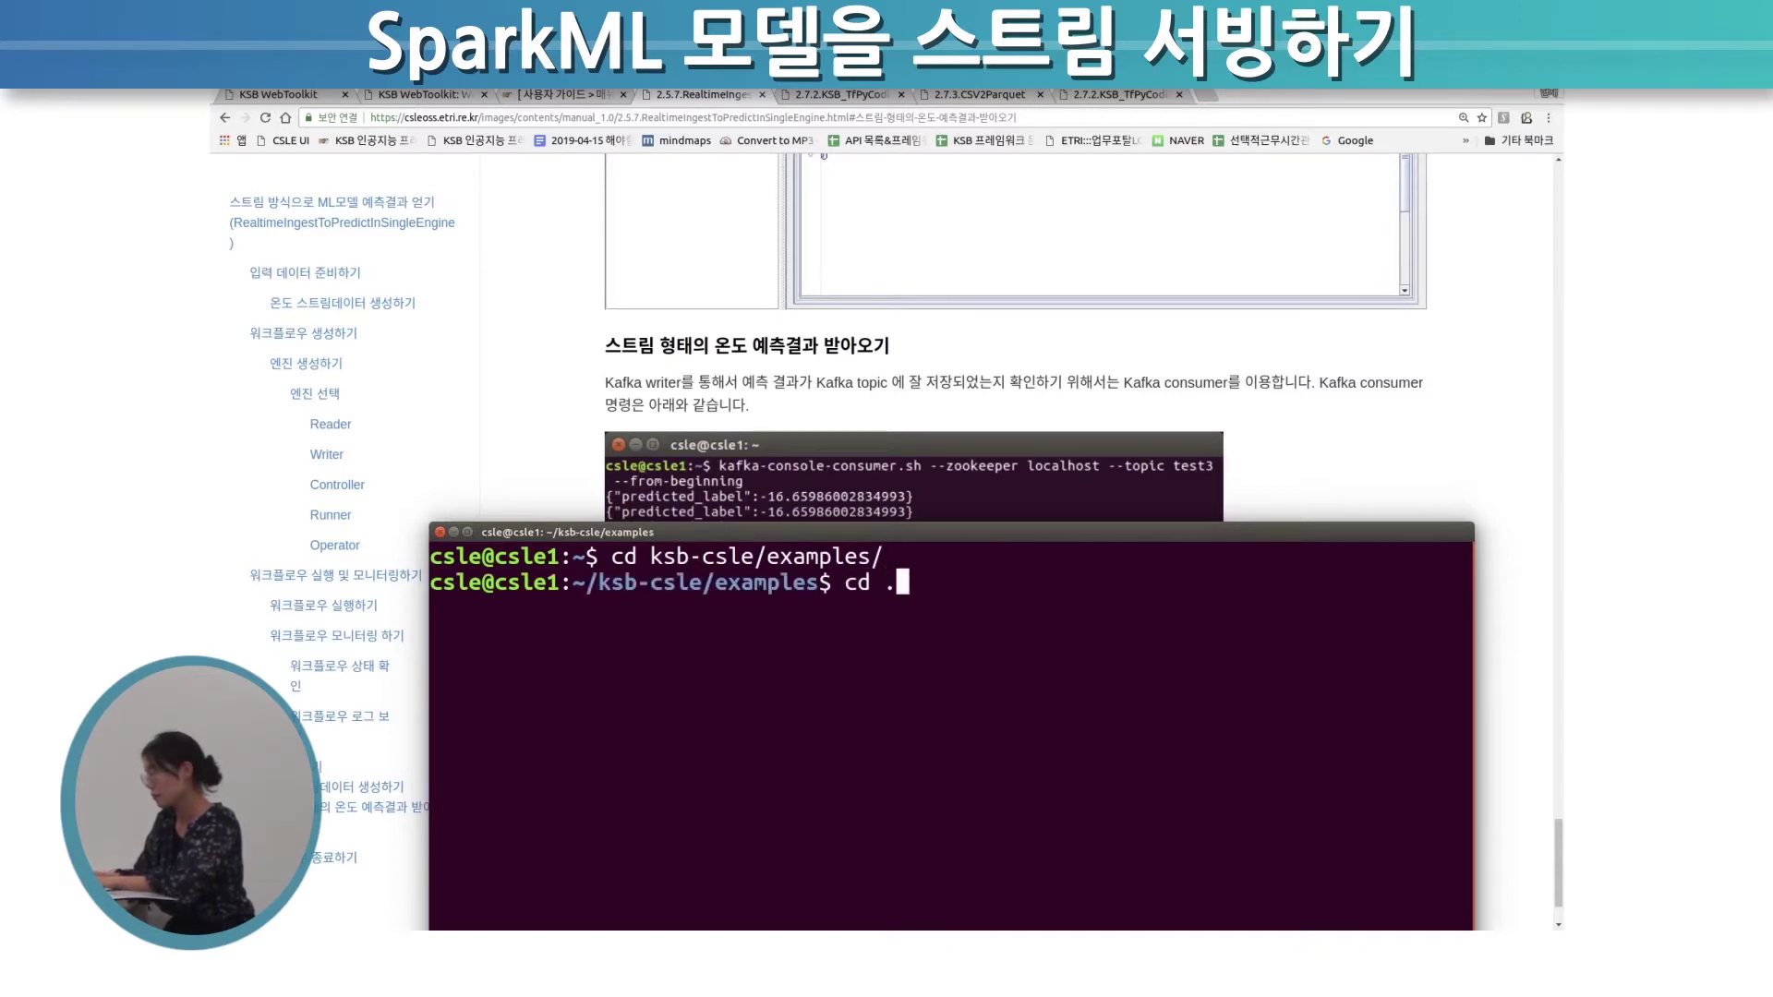
pyautogui.press('Return')
pyautogui.write('cd tools/kafka_2.11-0.10.0.1/')
pyautogui.press('Tab')
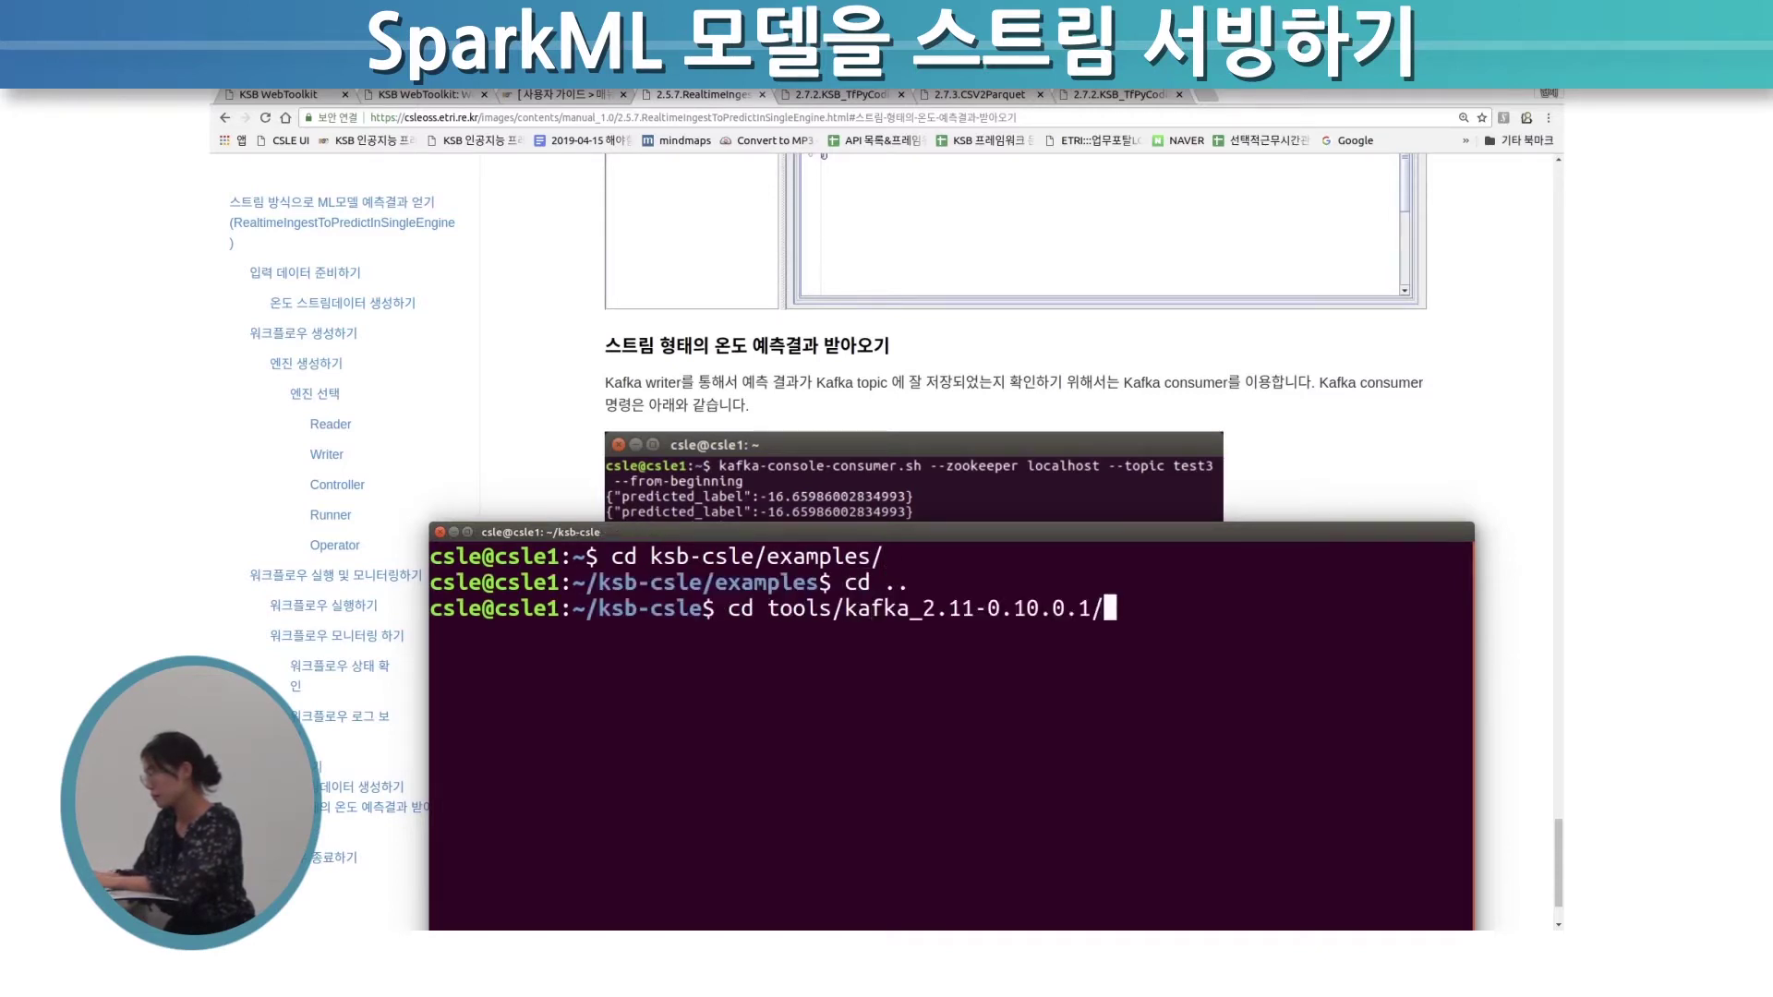
pyautogui.press('Return')
# - Read the stored predictions by running ./bin/kafka-console-consumer.sh --zookeeper localhost --topic test3 --from-beginning
pyautogui.write('./bin/k')
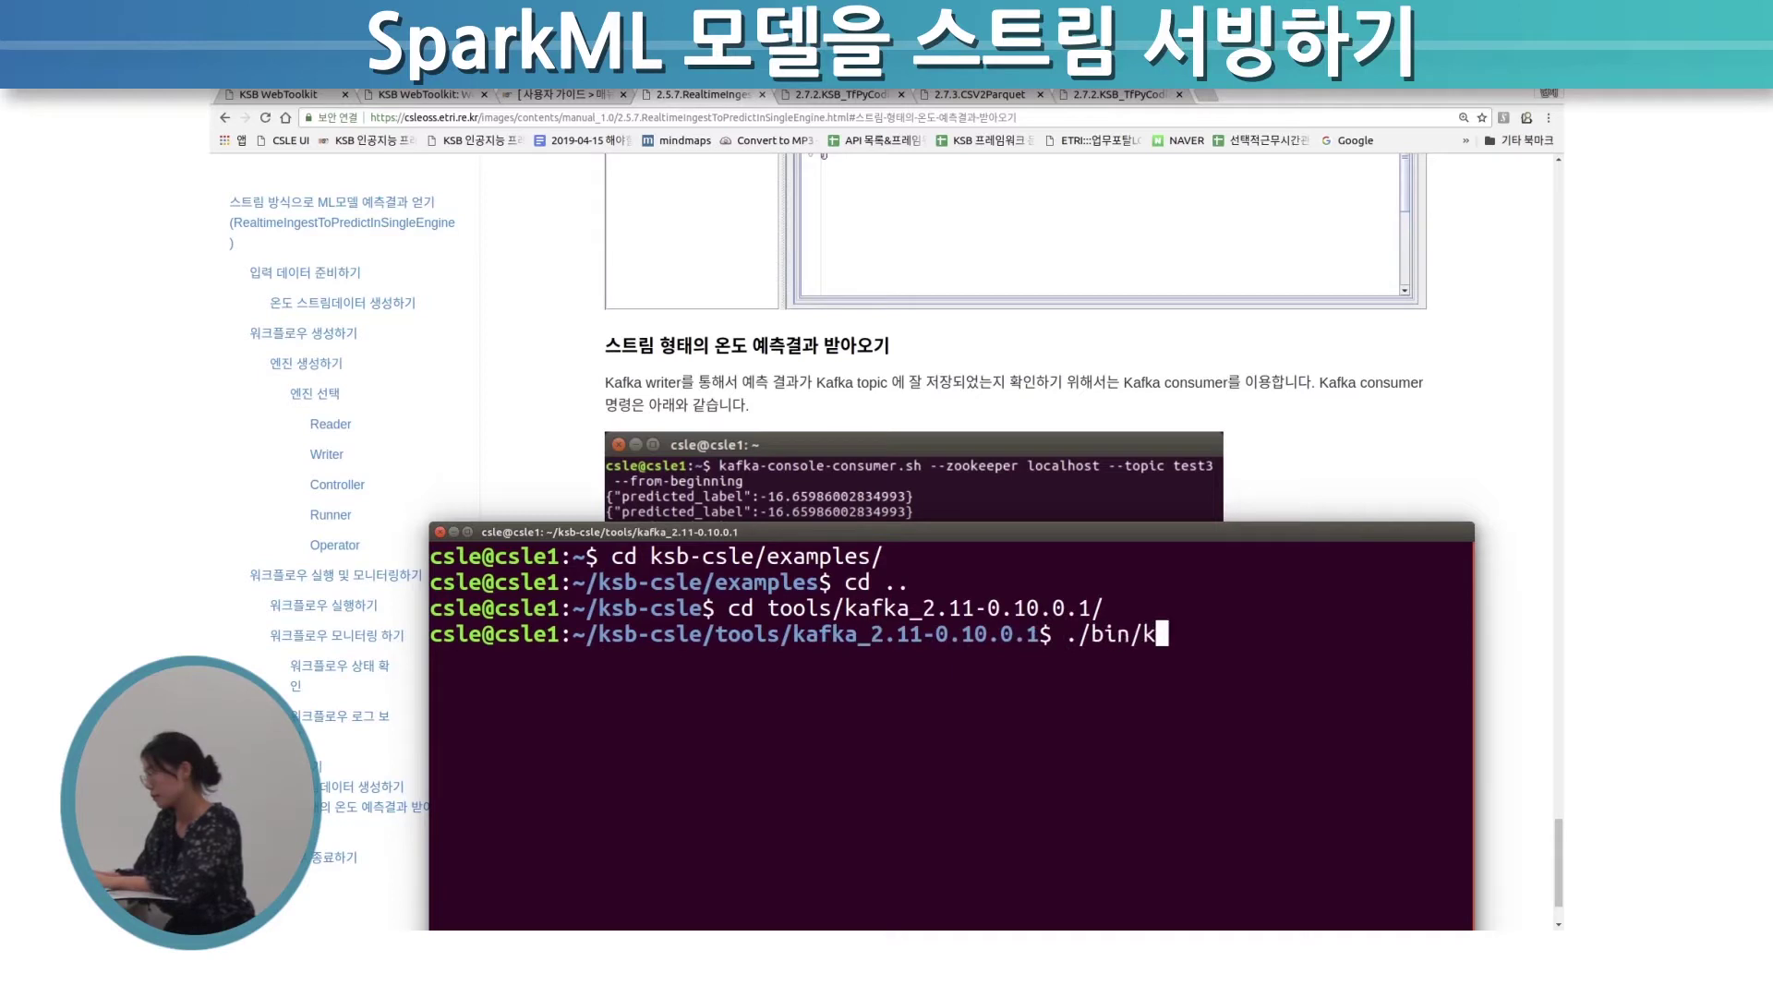
pyautogui.write('afka-console-c')
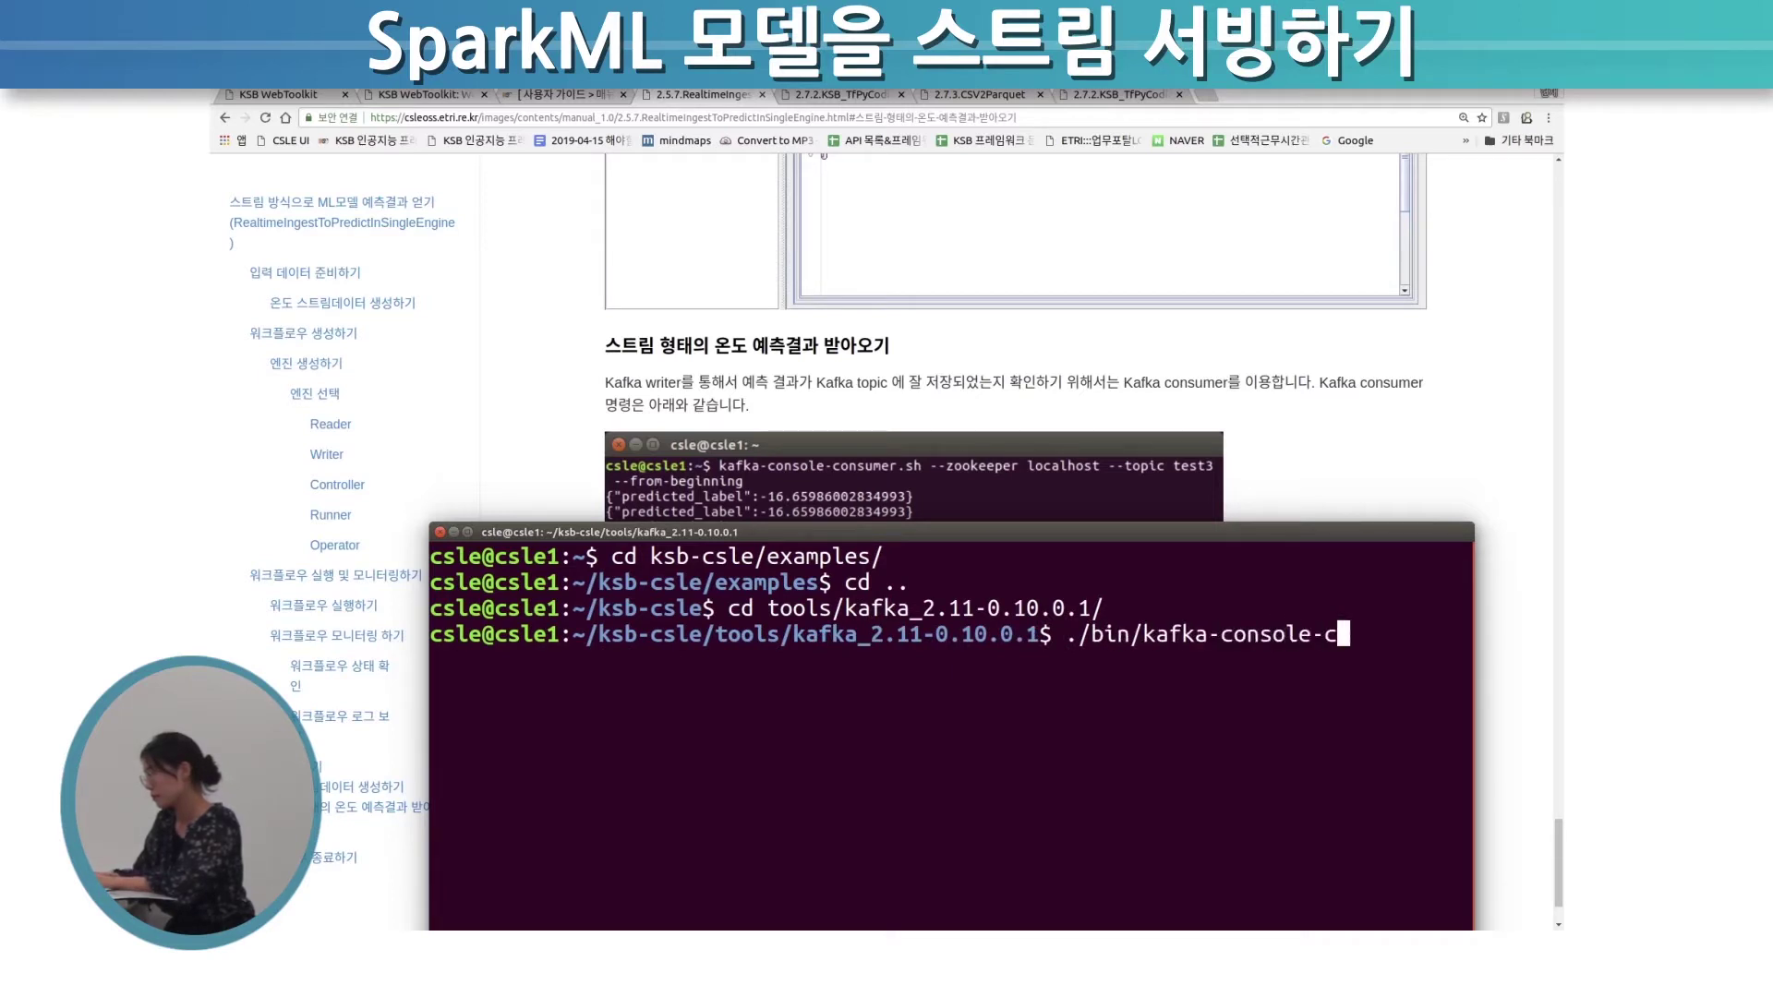
pyautogui.press('Tab')
pyautogui.write('--')
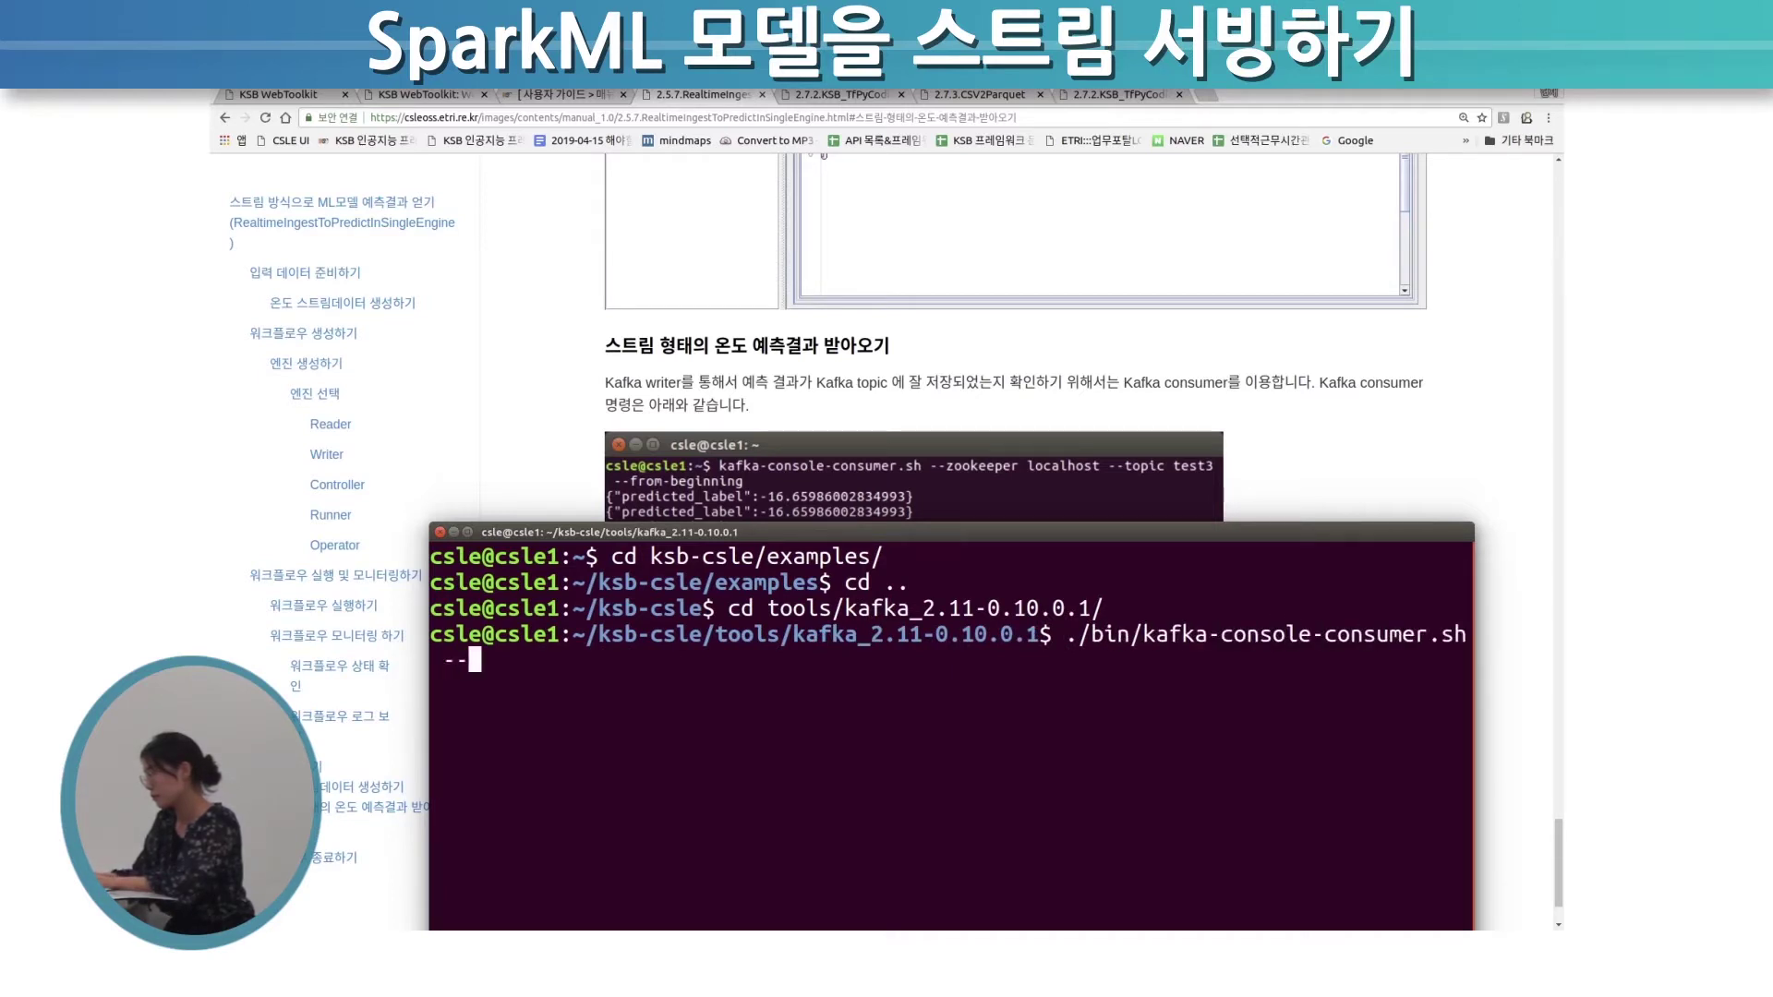
pyautogui.write('zookeeper l')
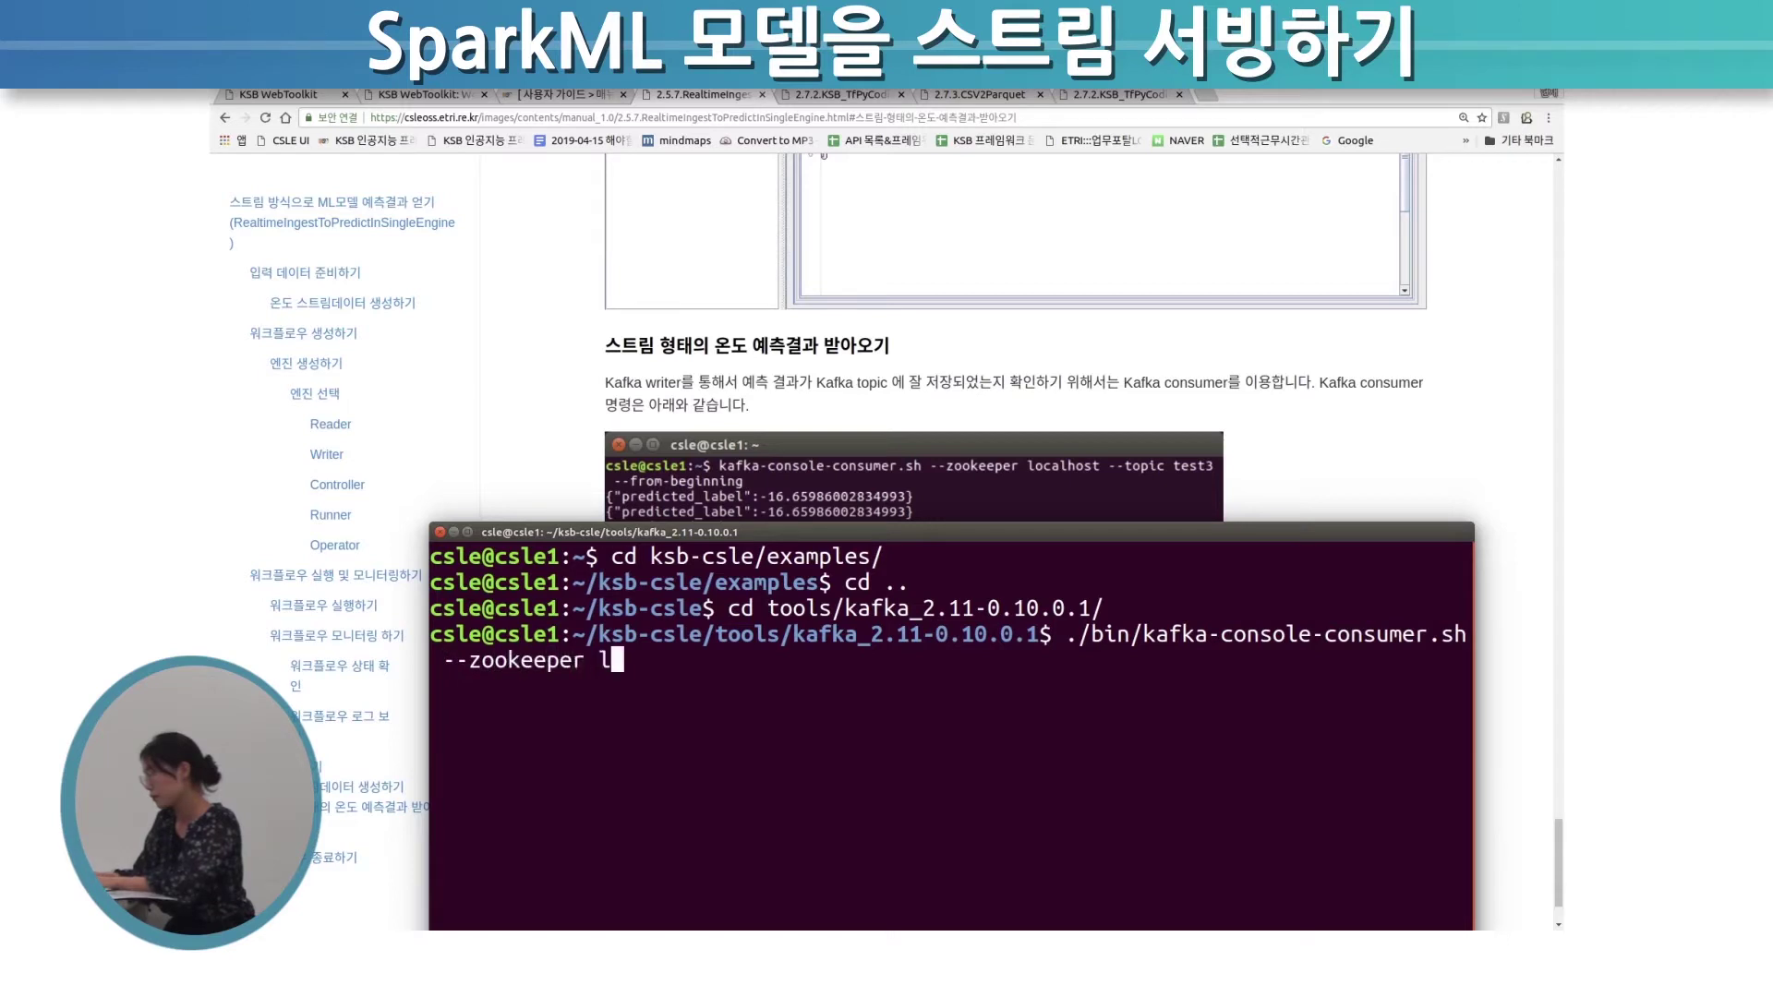
pyautogui.write('ocalhost --')
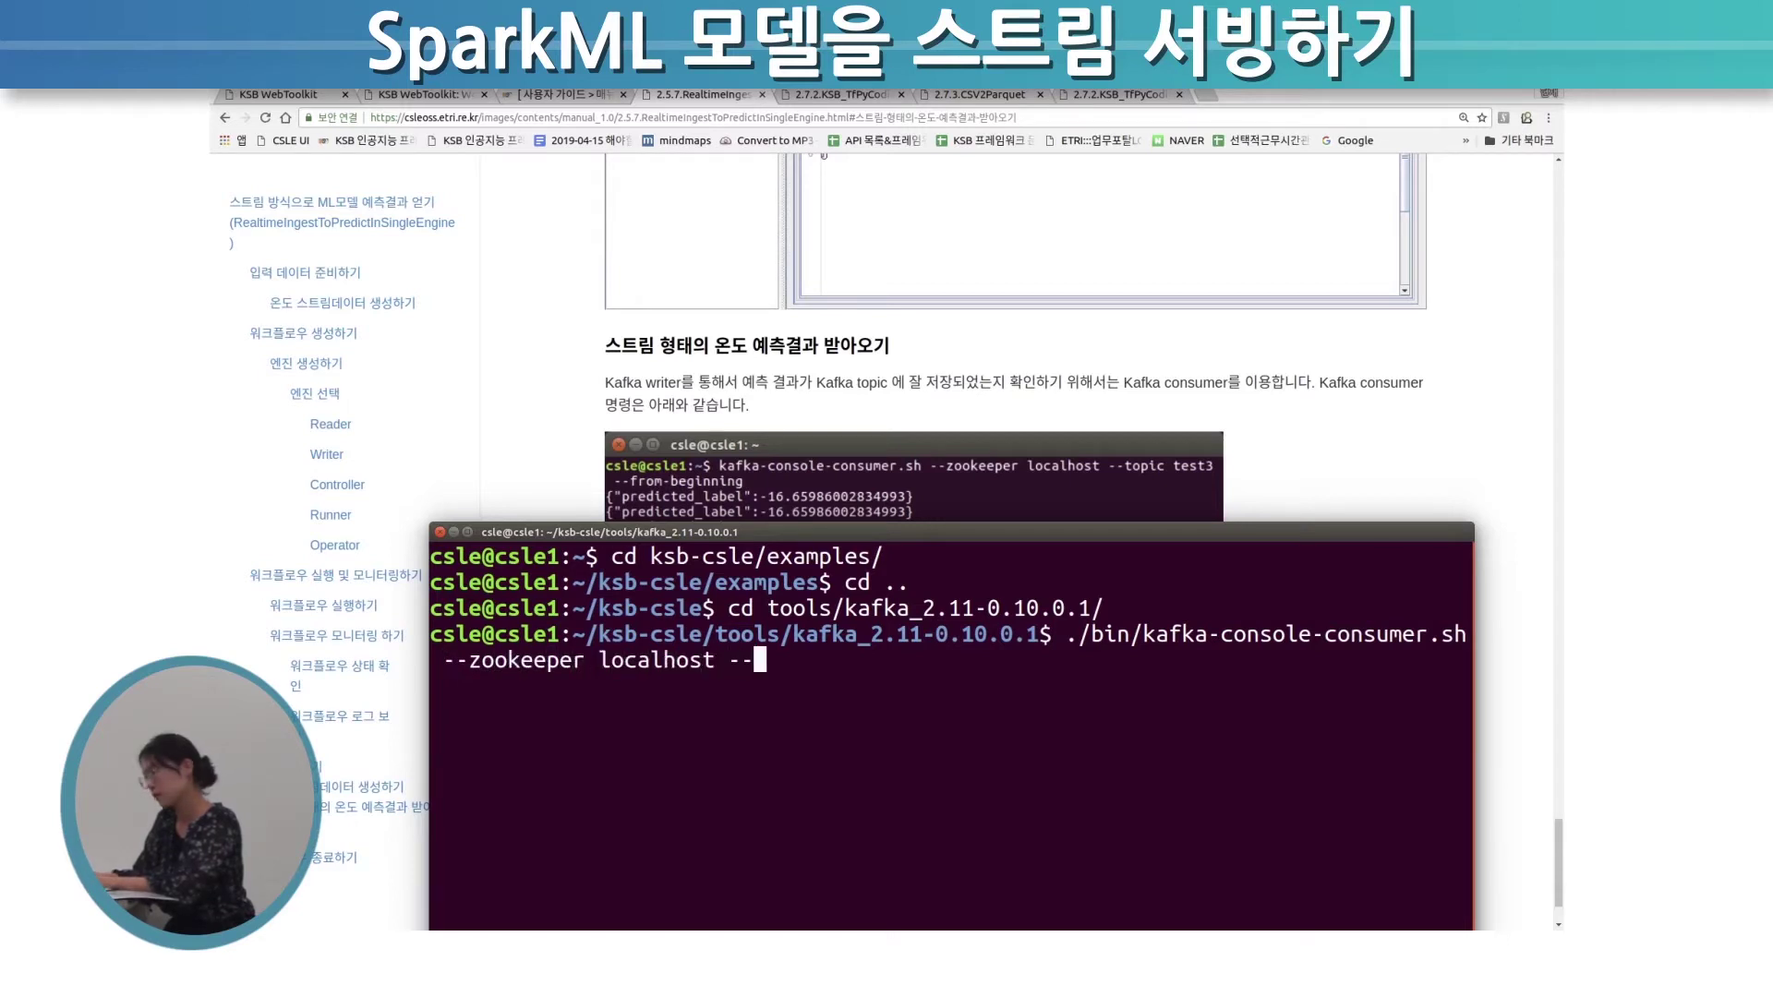
pyautogui.write('topic te')
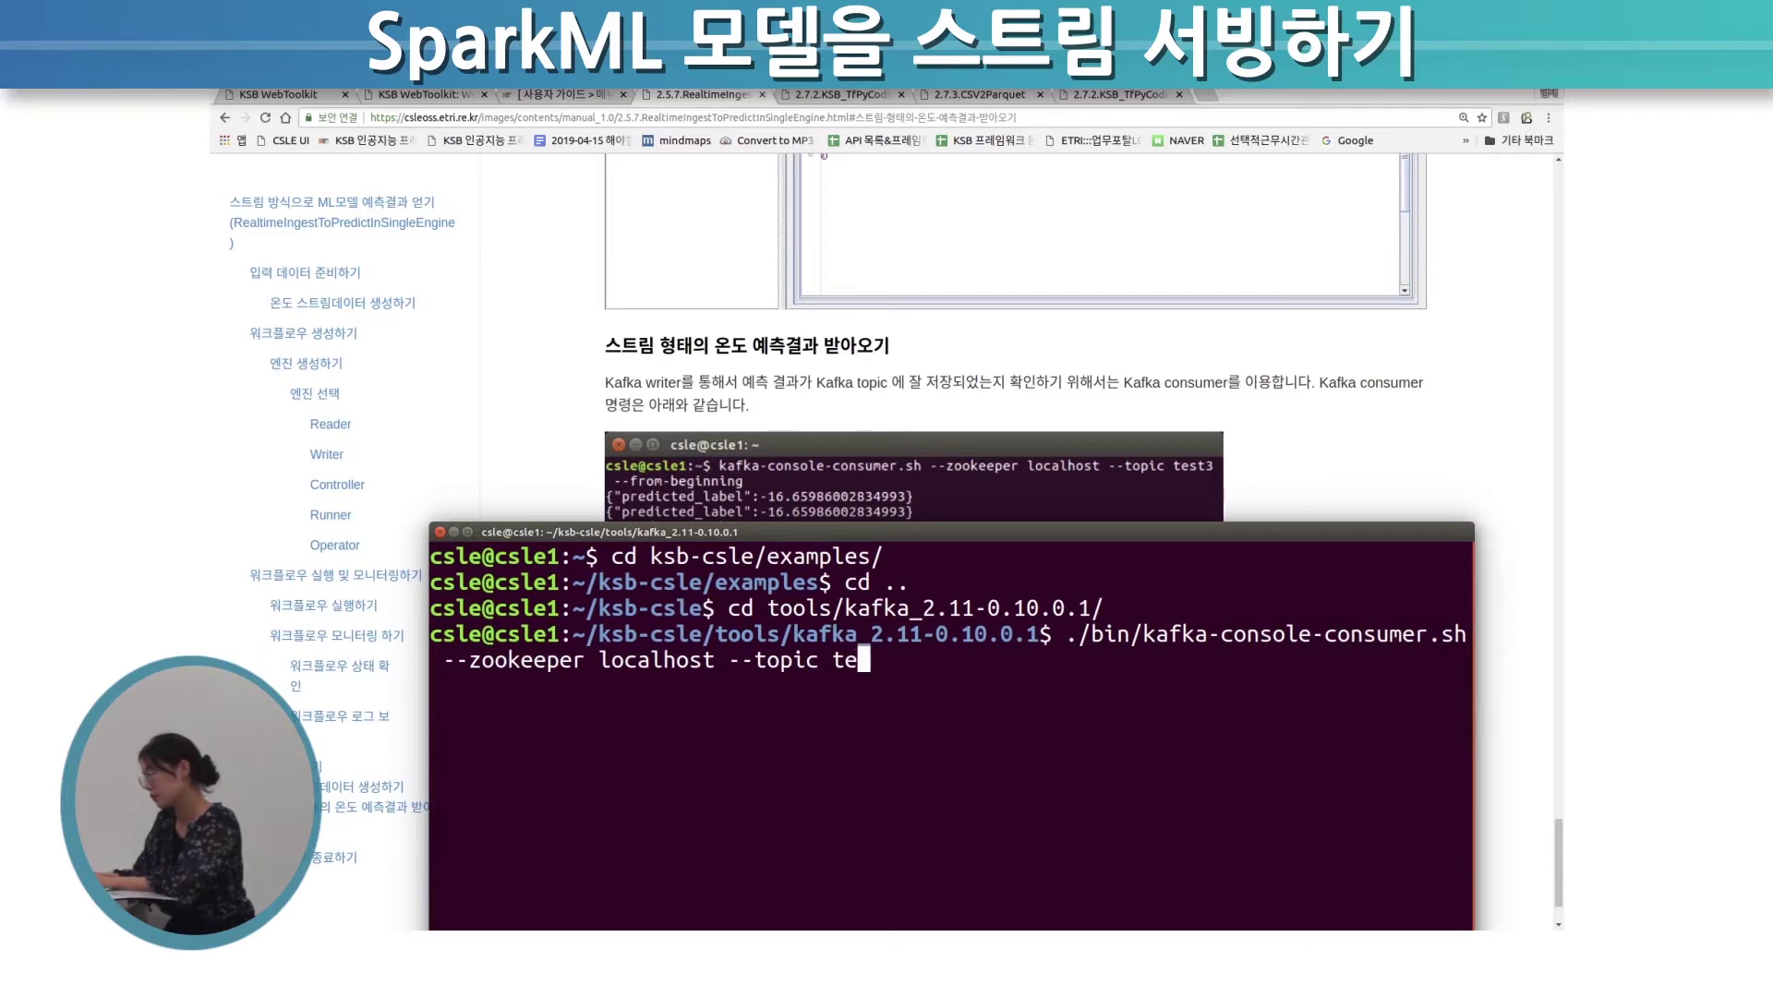
pyautogui.write('st3 --from-beginning')
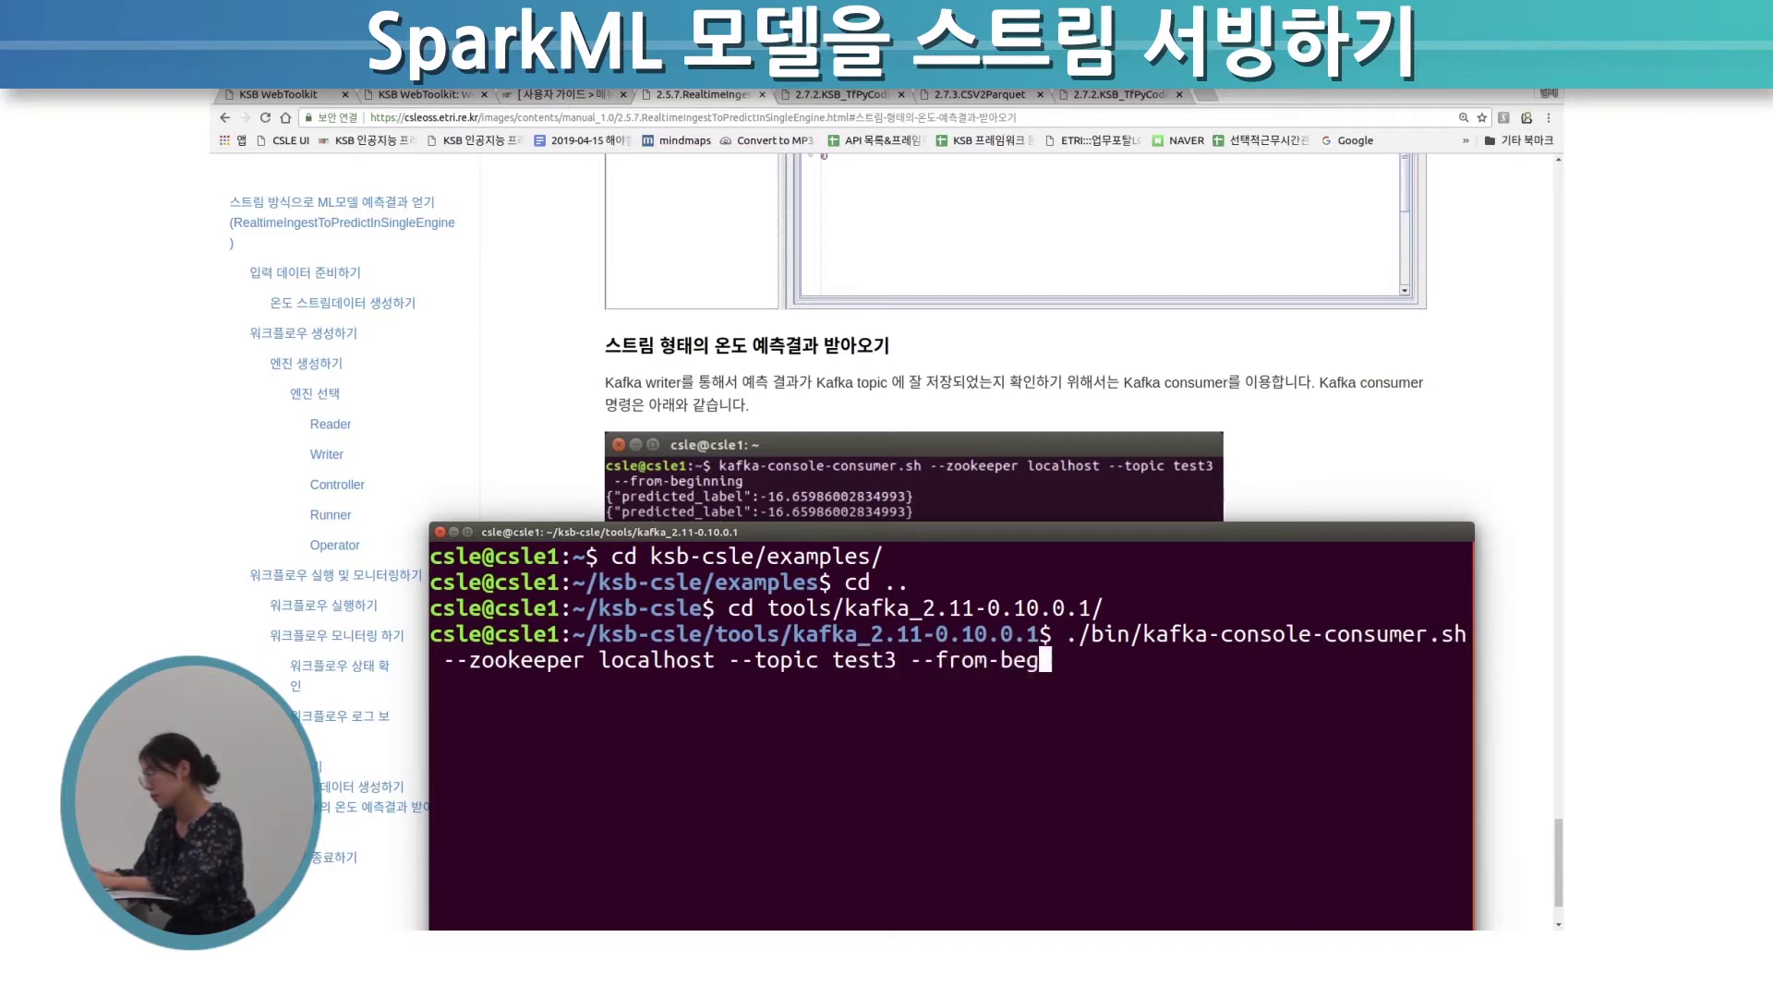
pyautogui.press('Return')
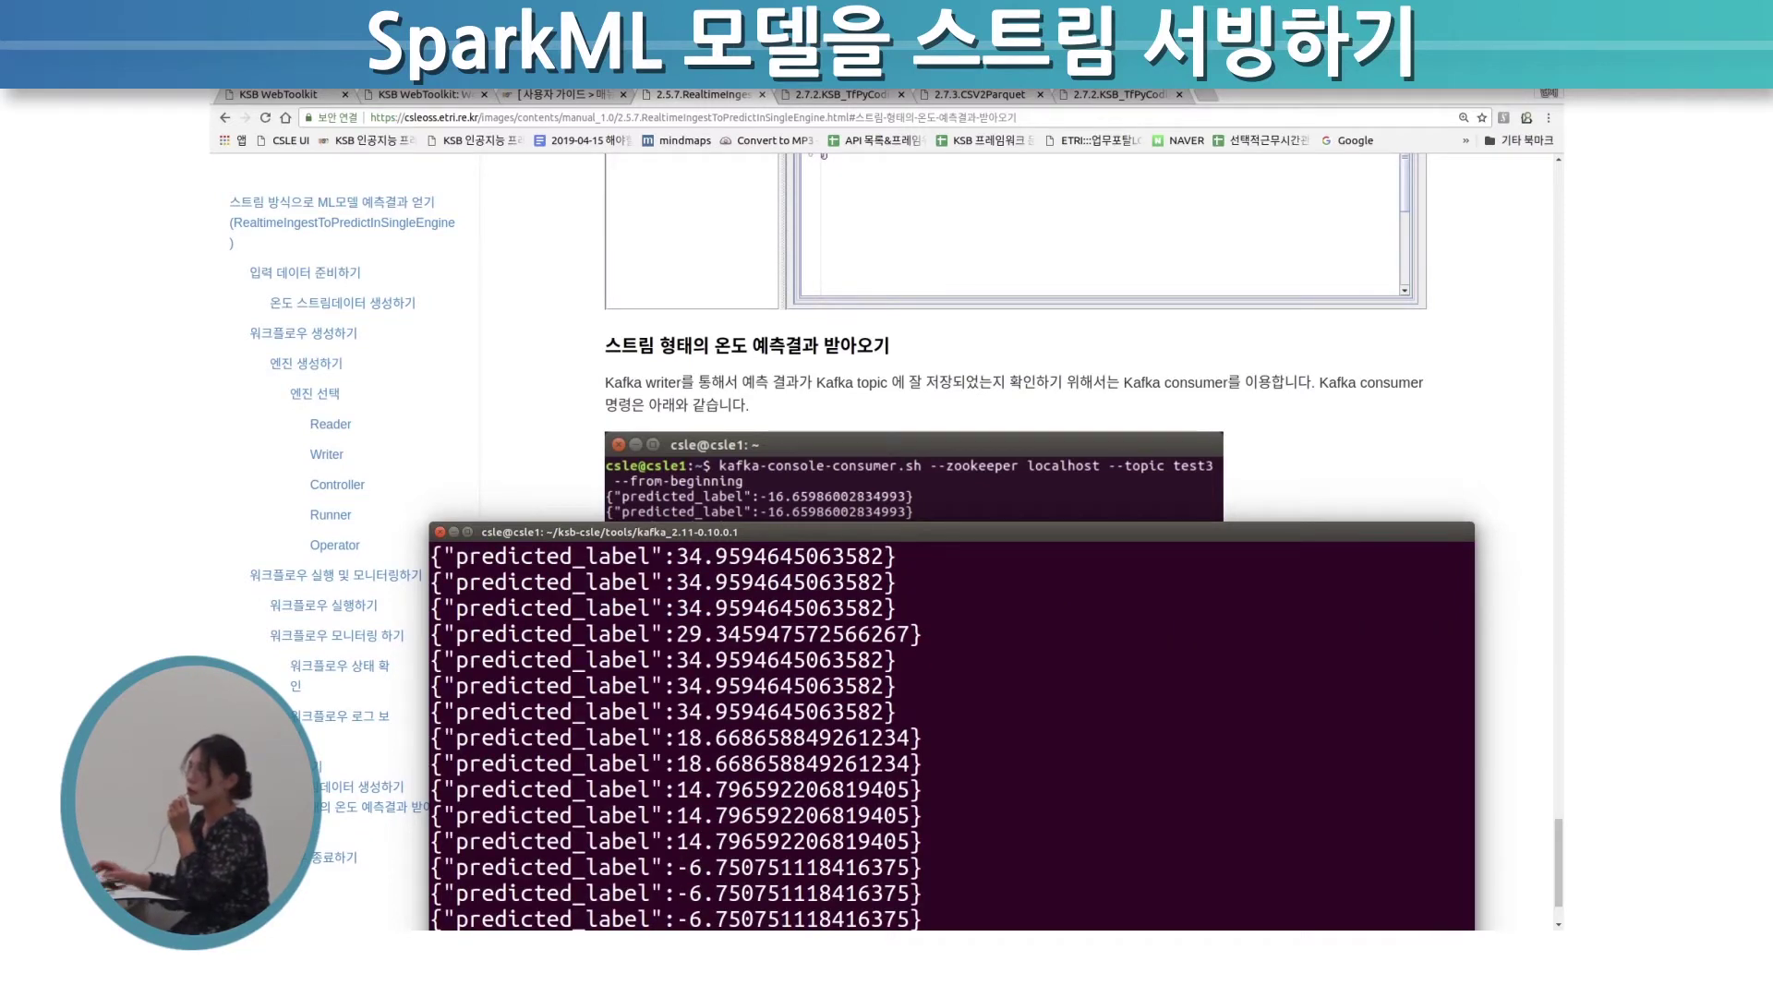
# - Move the consumer terminal up so its whole output fits on screen, and highlight several predicted_label rows
pyautogui.moveTo(637, 531); pyautogui.dragTo(572, 321)
pyautogui.moveTo(482, 475); pyautogui.dragTo(716, 708)
pyautogui.moveTo(535, 682); pyautogui.dragTo(769, 734)
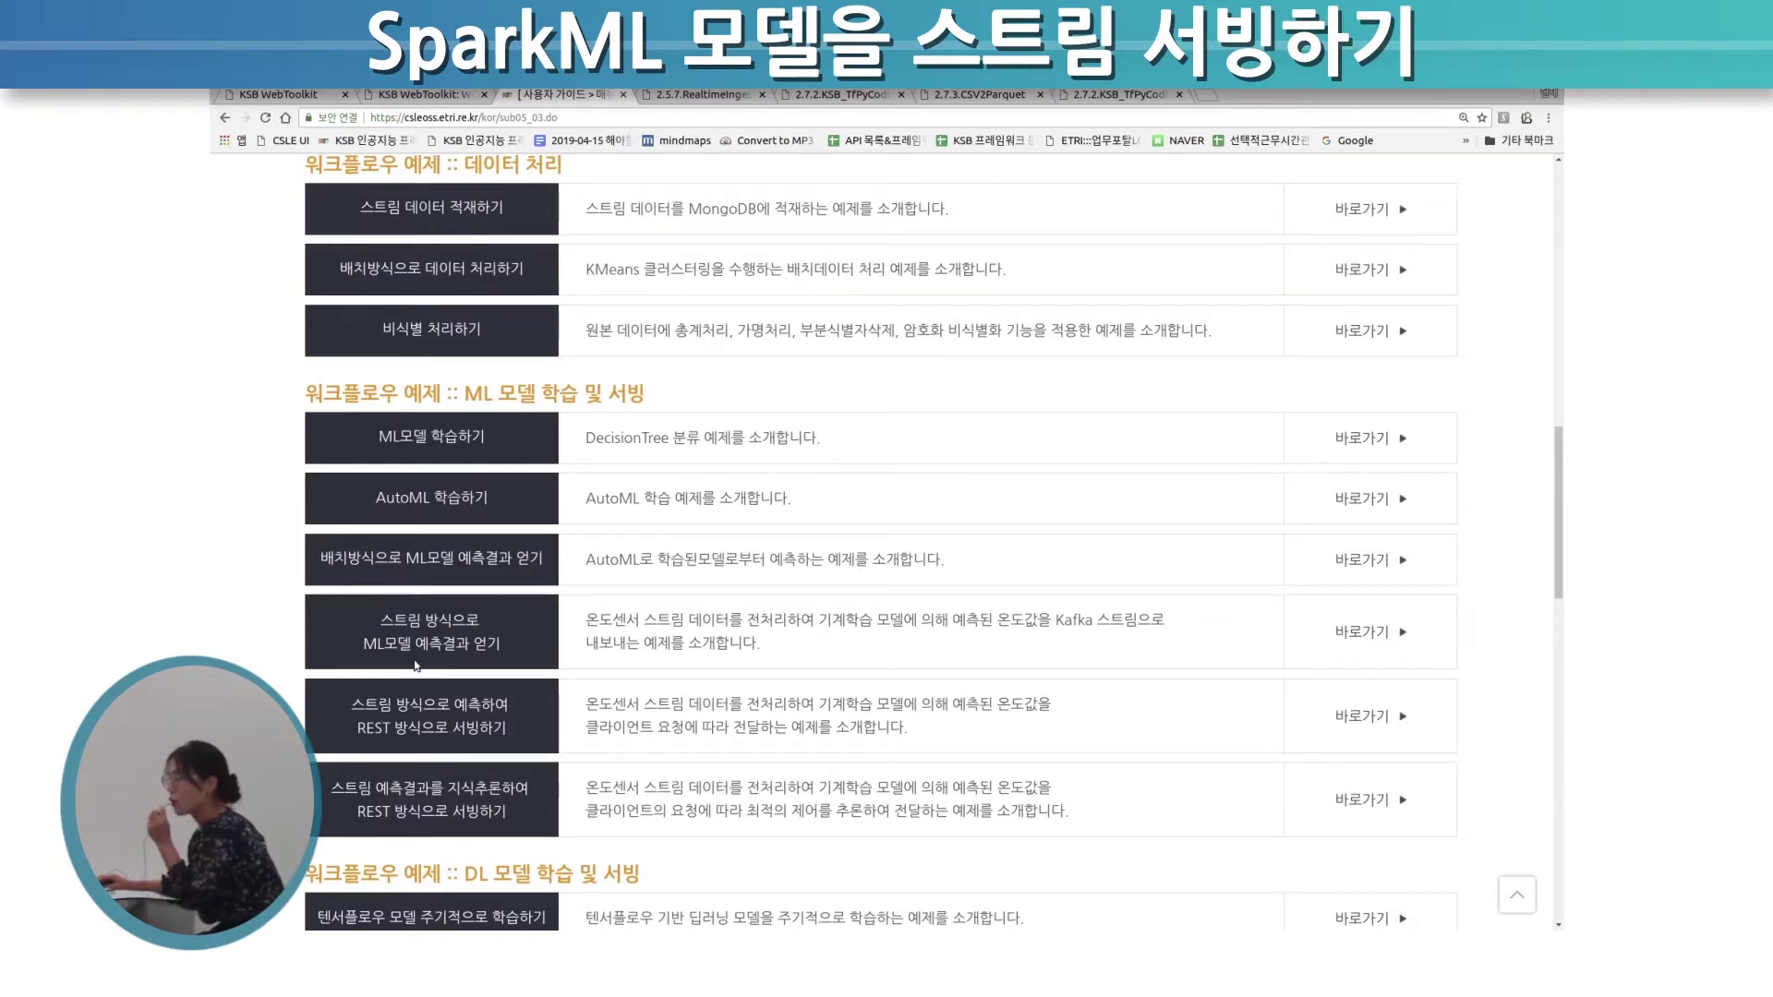
# - Reopen the guide example 스트림 방식으로 ML모델 예측결과 얻기 at its section on receiving temperature predictions, and compare it with the terminal's predicted_label rows
pyautogui.moveTo(386, 612); pyautogui.dragTo(1339, 635)
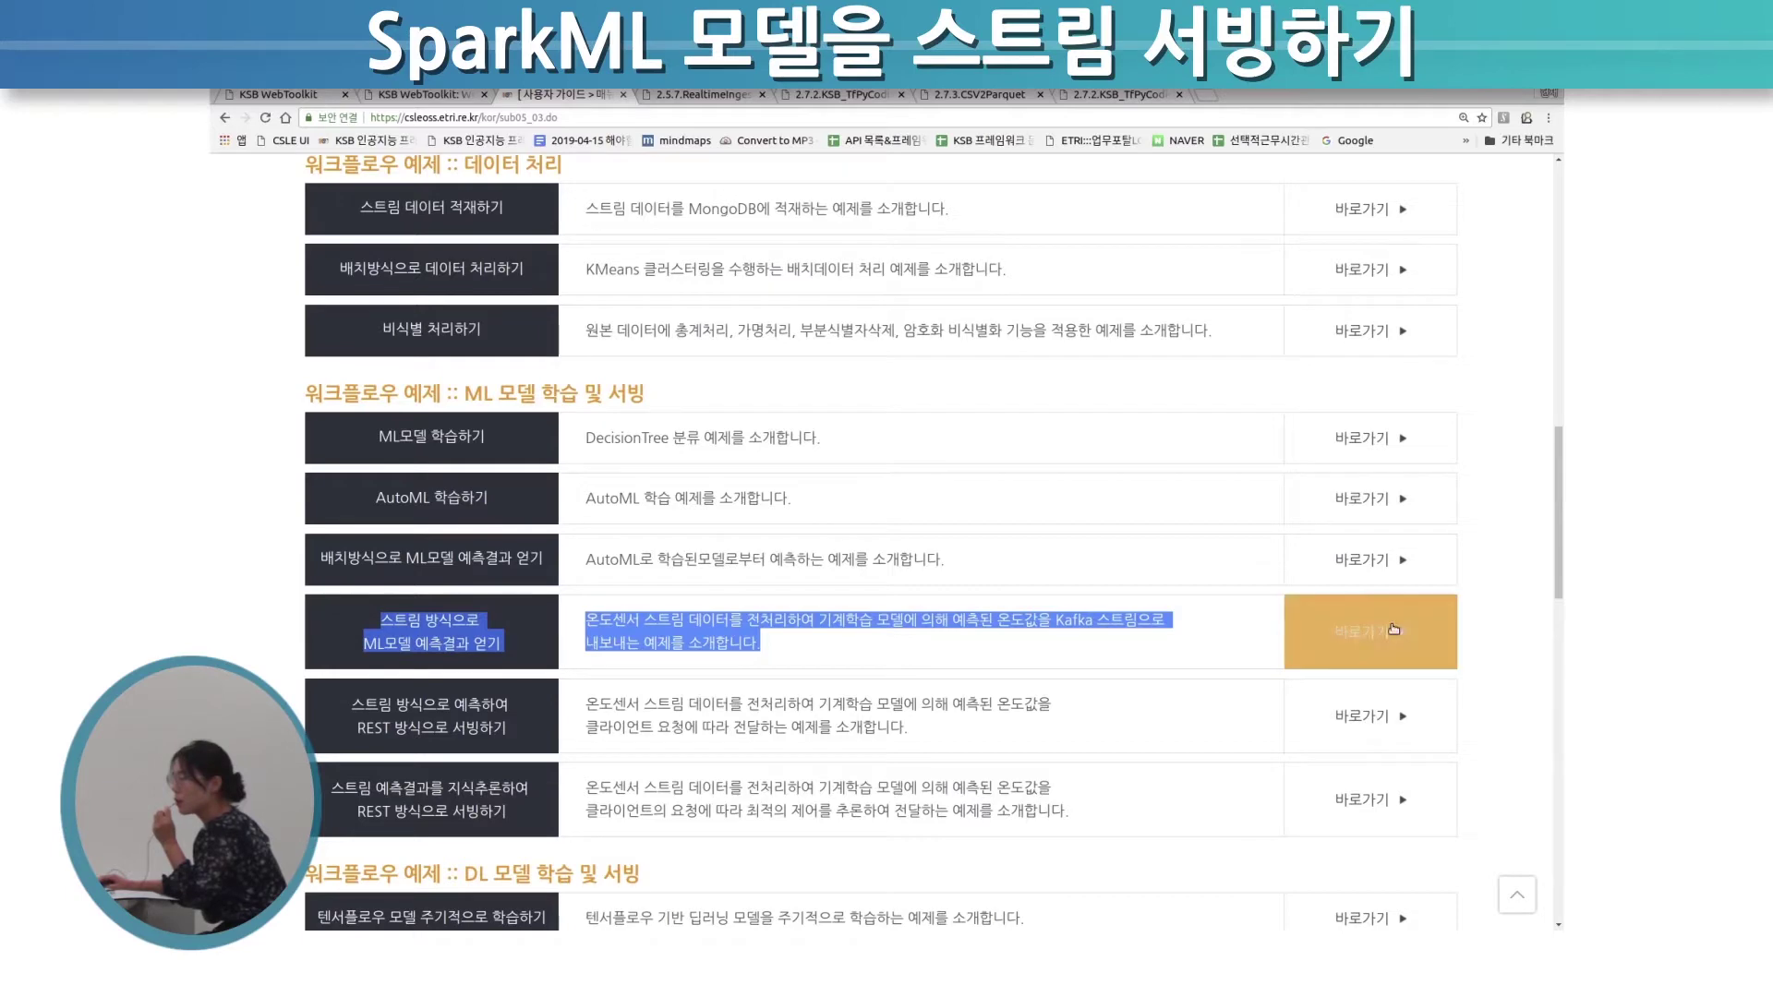
pyautogui.click(1377, 637)
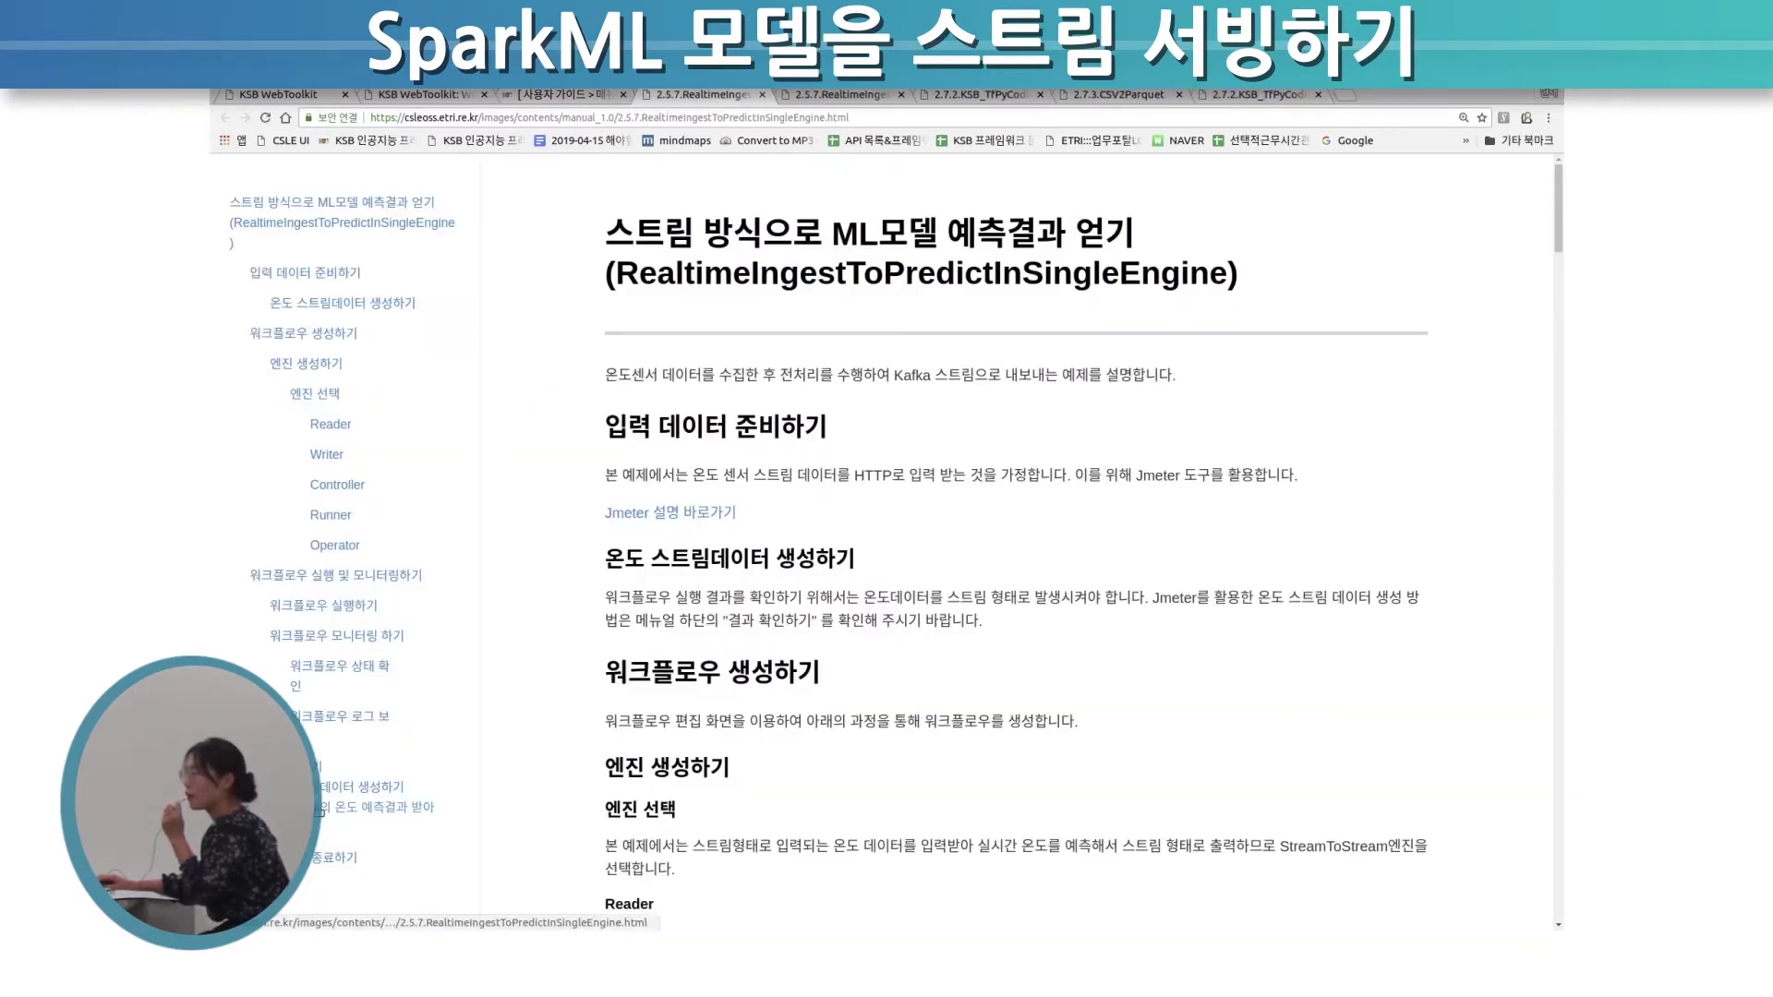
pyautogui.click(318, 810)
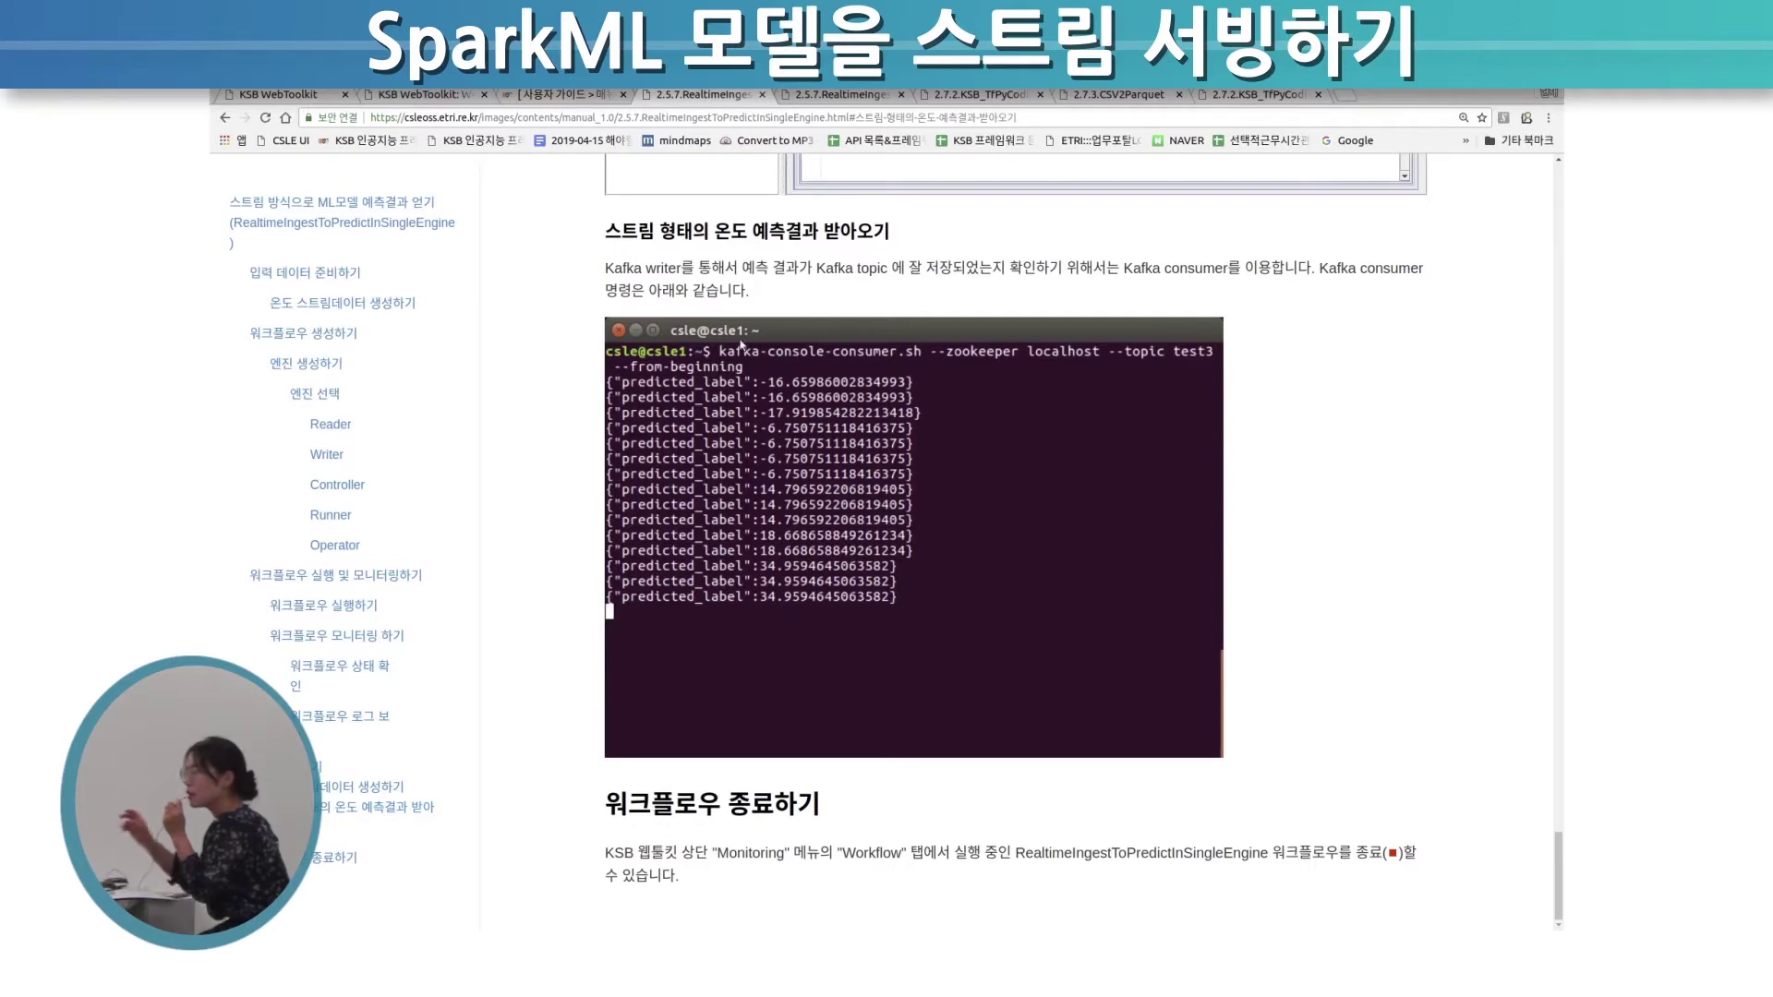
pyautogui.hotkey('alt', 'Tab')
pyautogui.moveTo(741, 500); pyautogui.dragTo(792, 582)
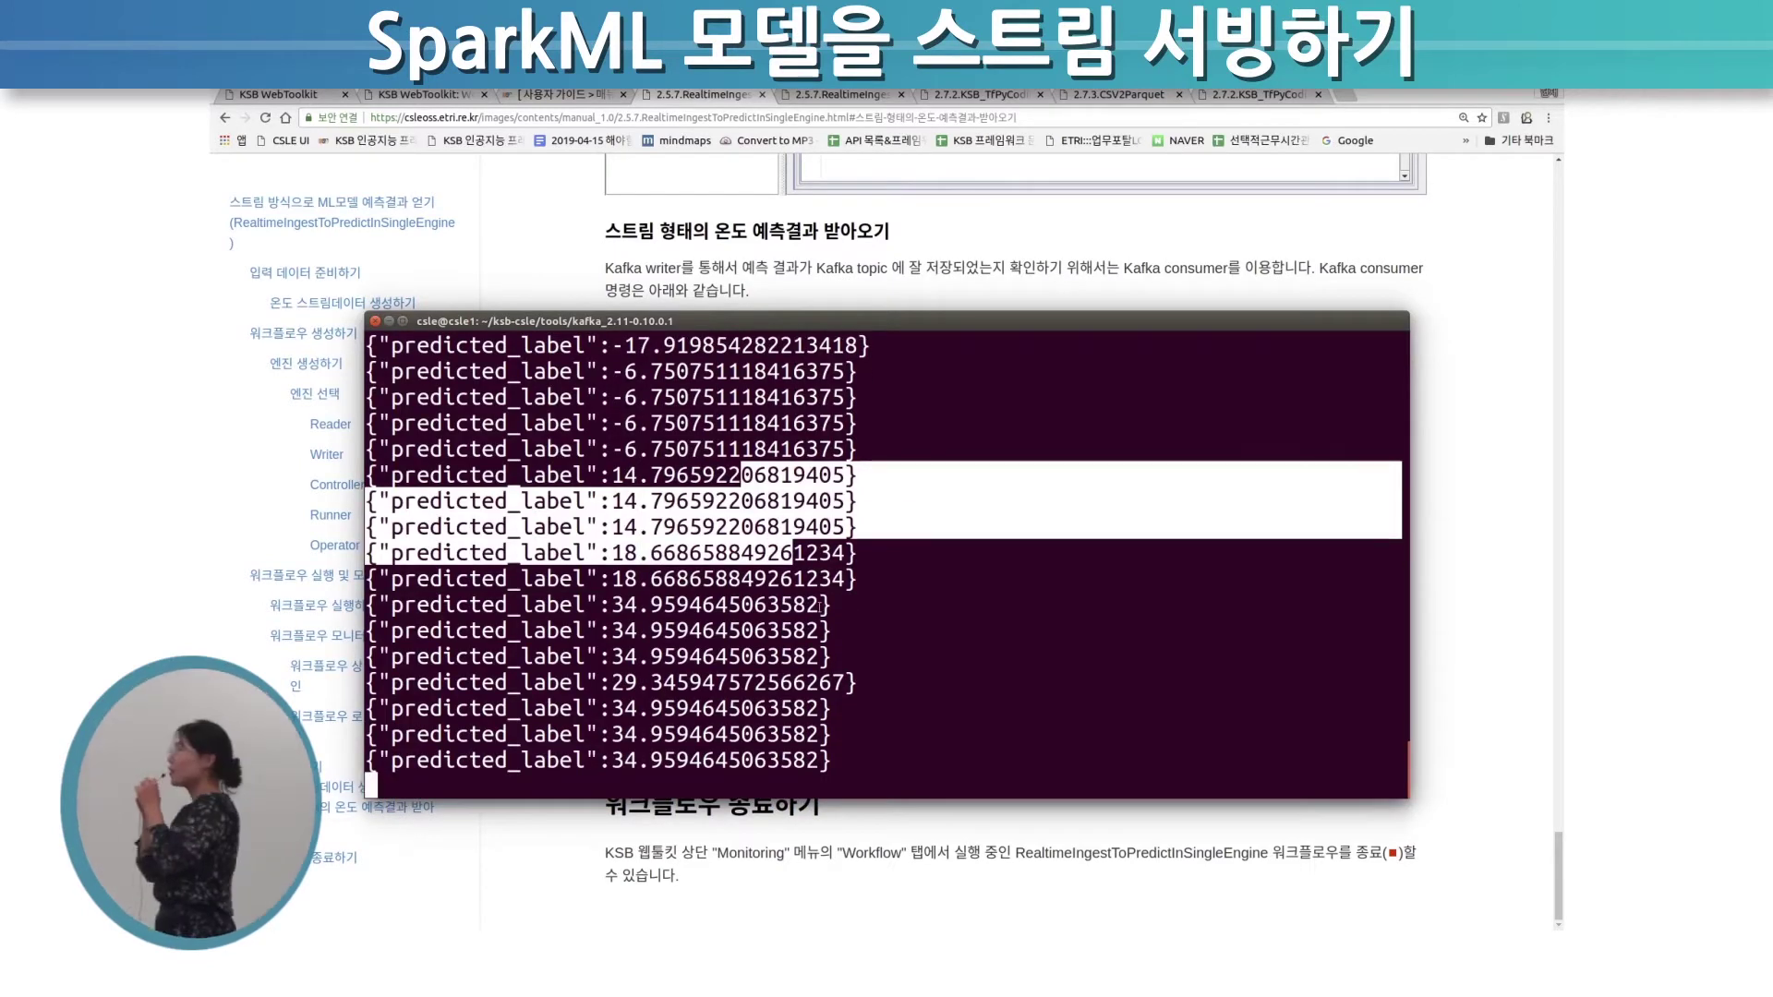